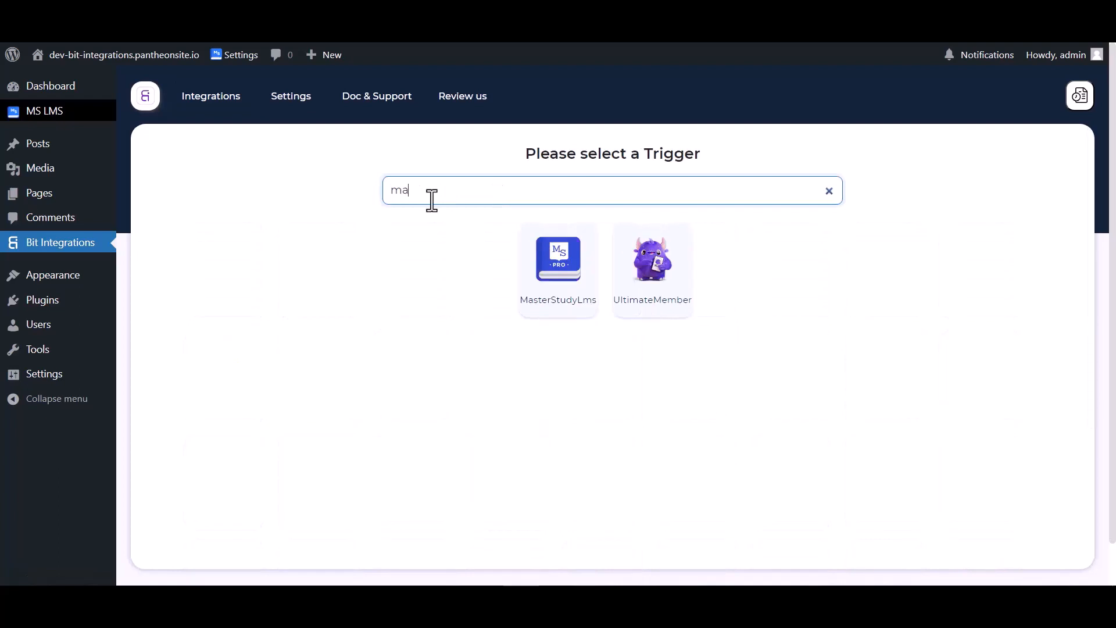
- Set the trigger to MasterStudyLms with the task User Enrolled in a Course for the Bit Integrations course, and proceed to action selection
left_click(560, 295)
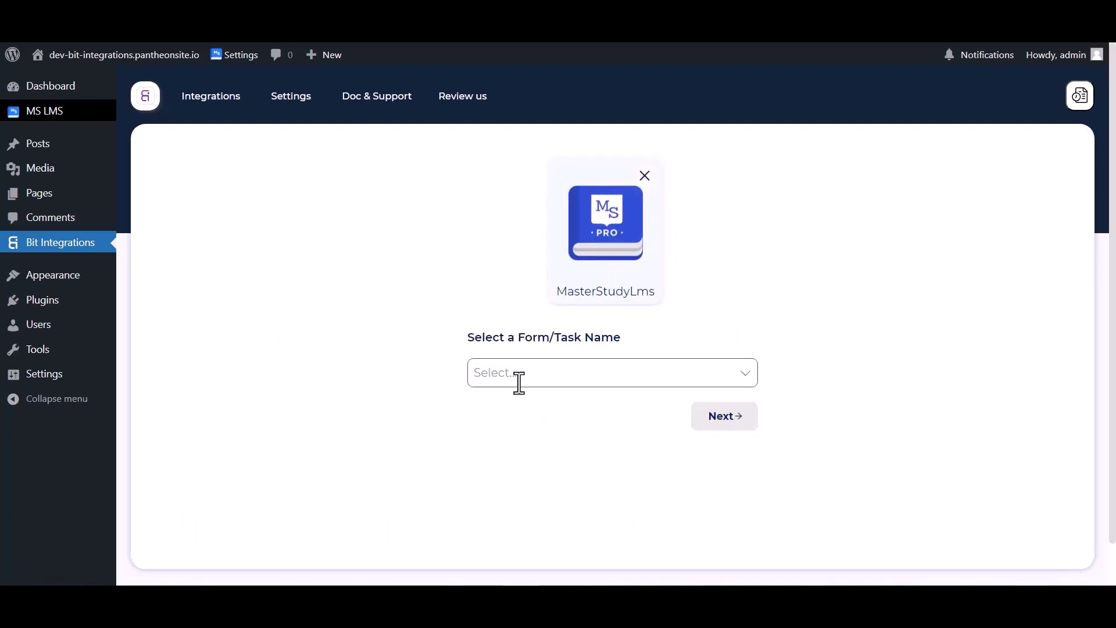
left_click(519, 381)
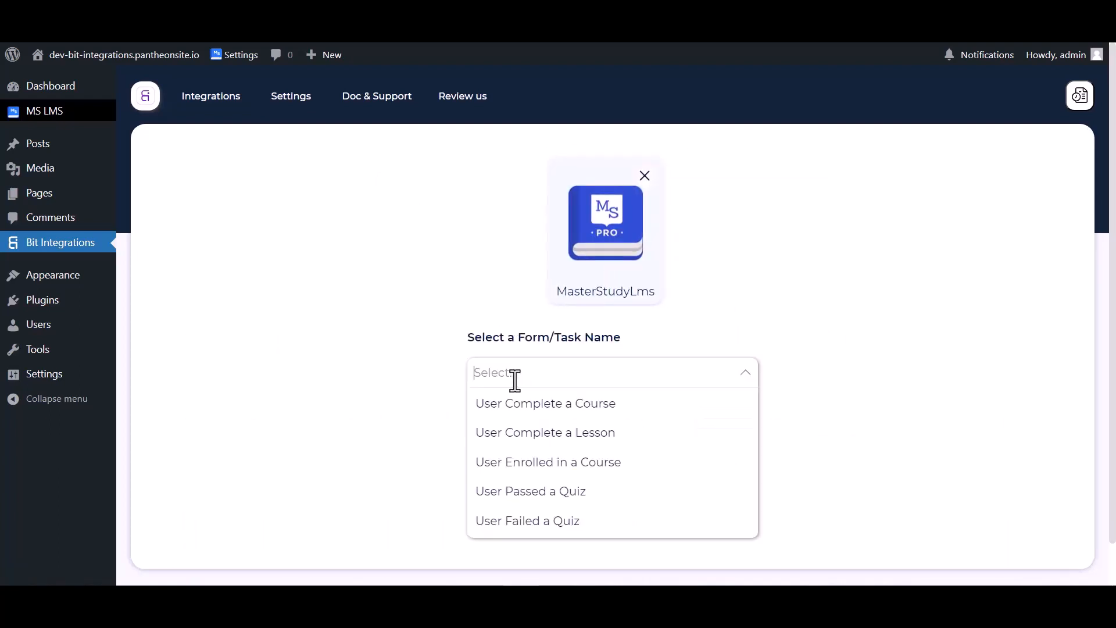
left_click(520, 465)
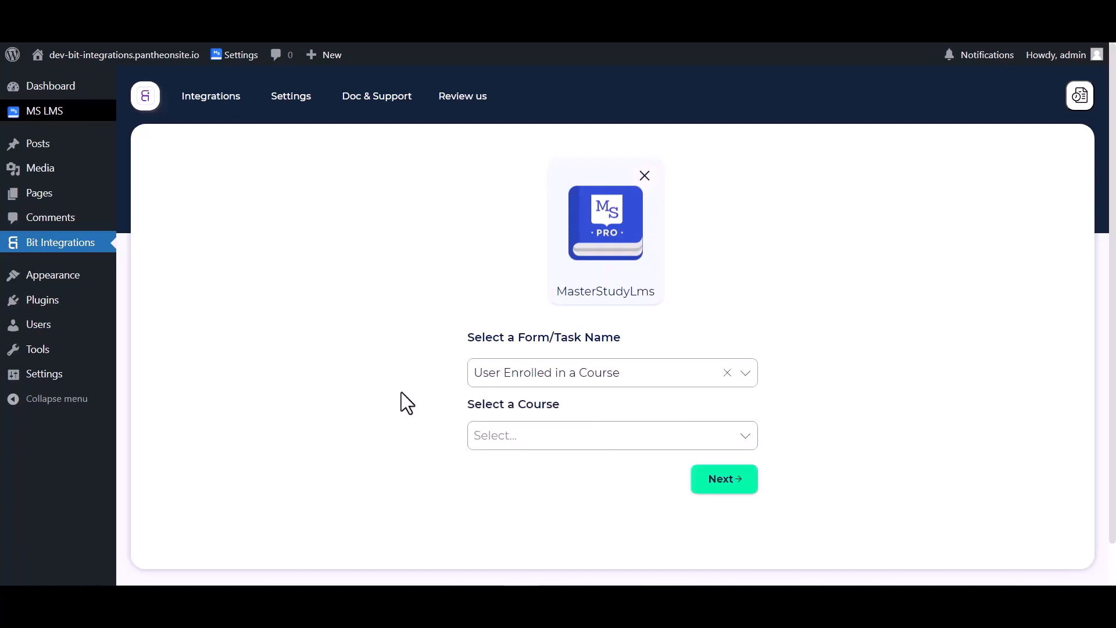
left_click(509, 439)
left_click(517, 409)
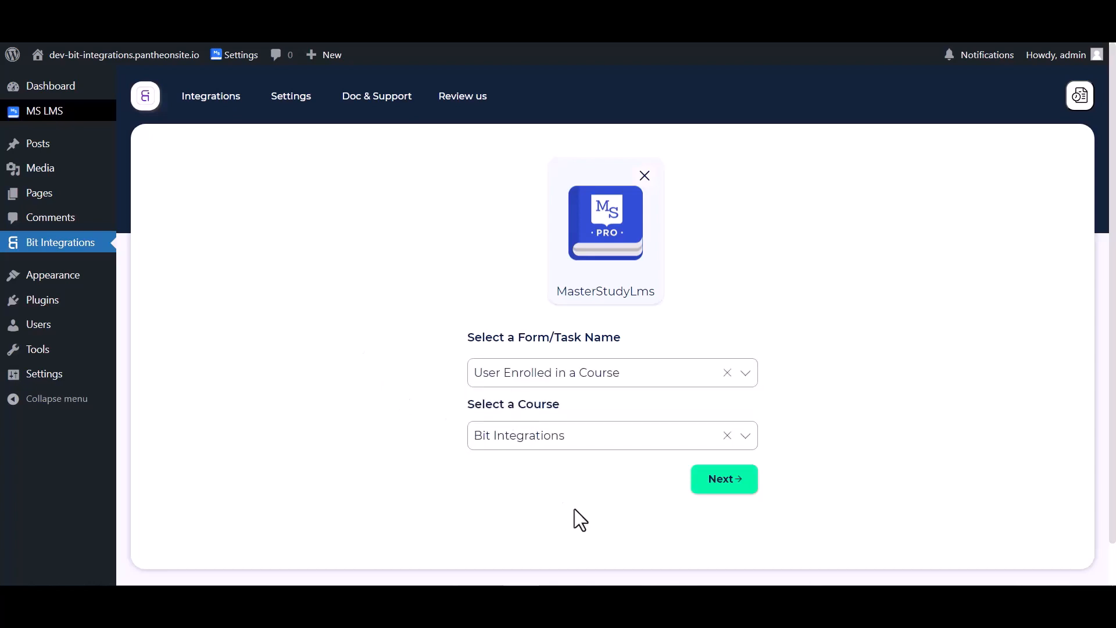
left_click(712, 489)
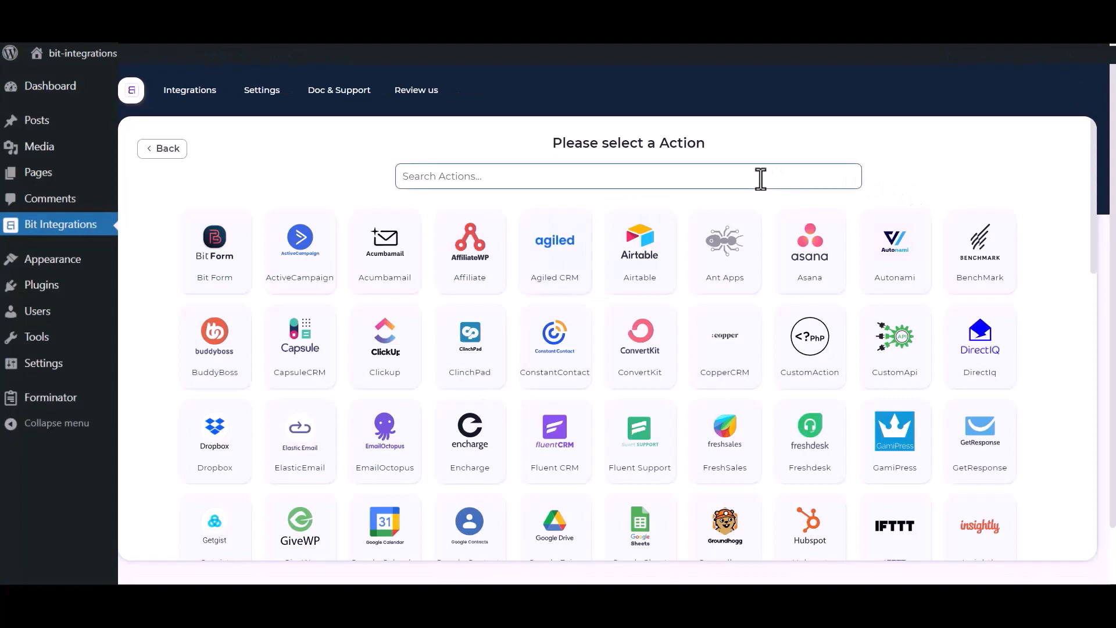
- Search the actions for "sales" and choose Salesforce as the integration's action
left_click(760, 178)
type("sales")
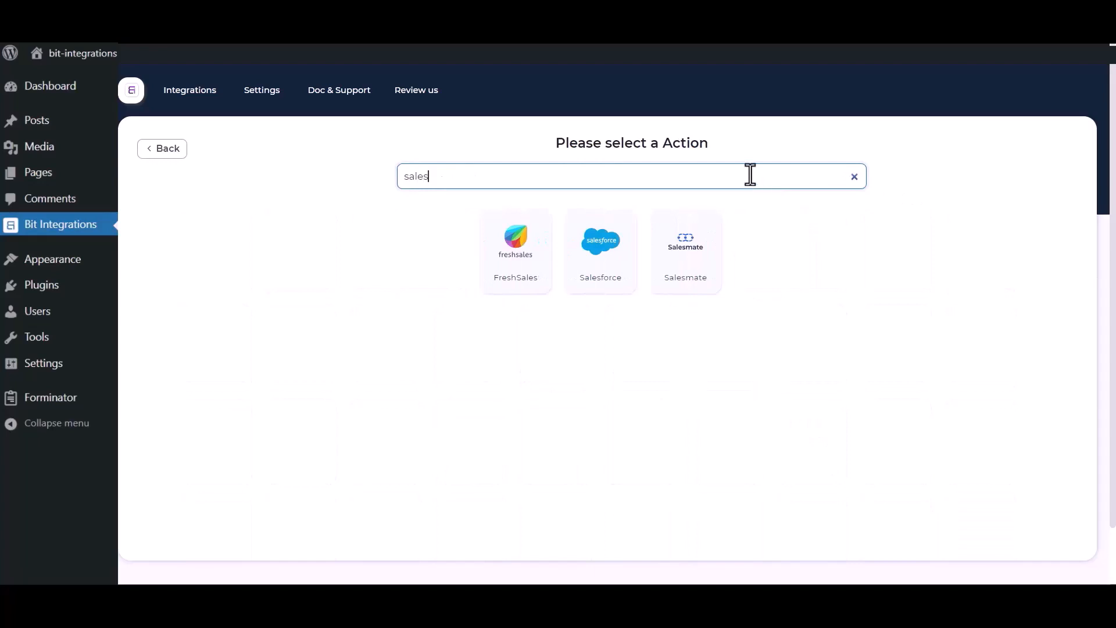
left_click(591, 271)
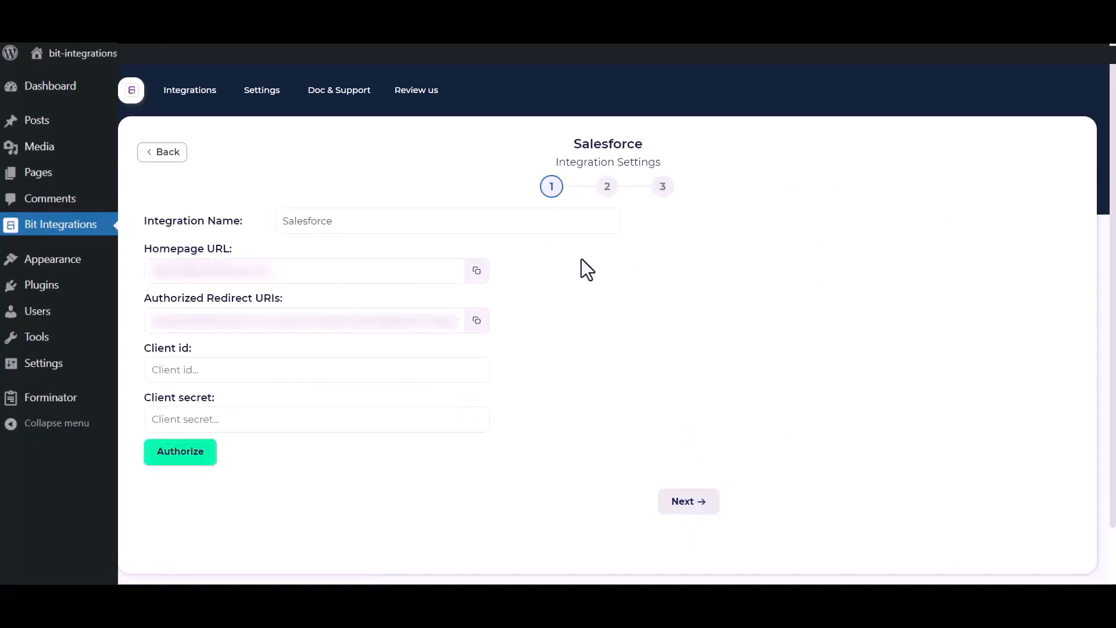
left_click_drag(363, 220, 287, 222)
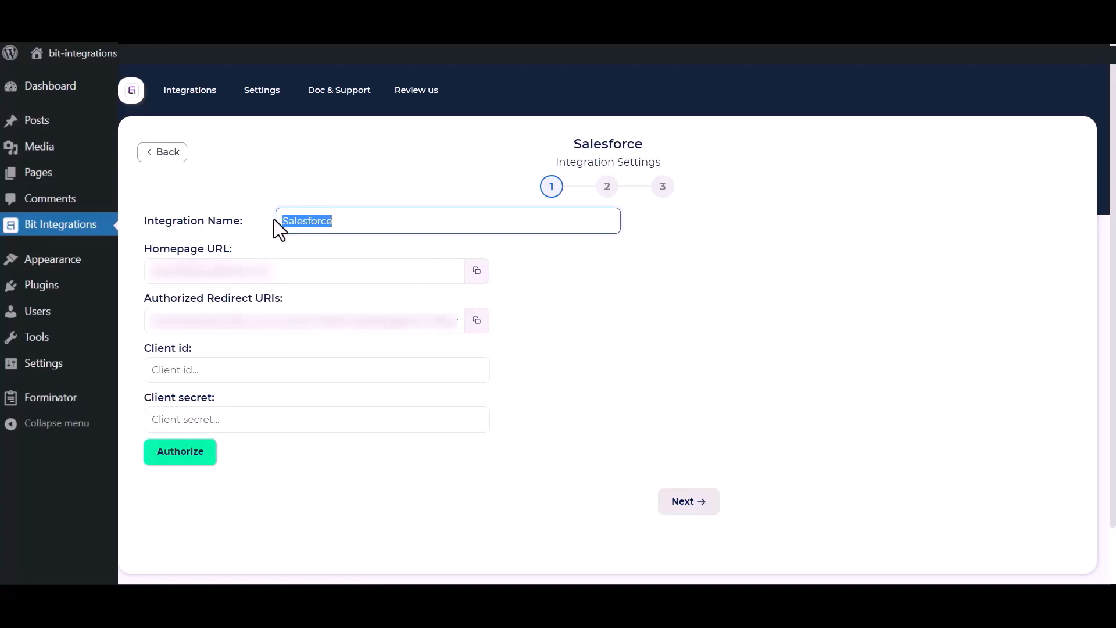
left_click(518, 416)
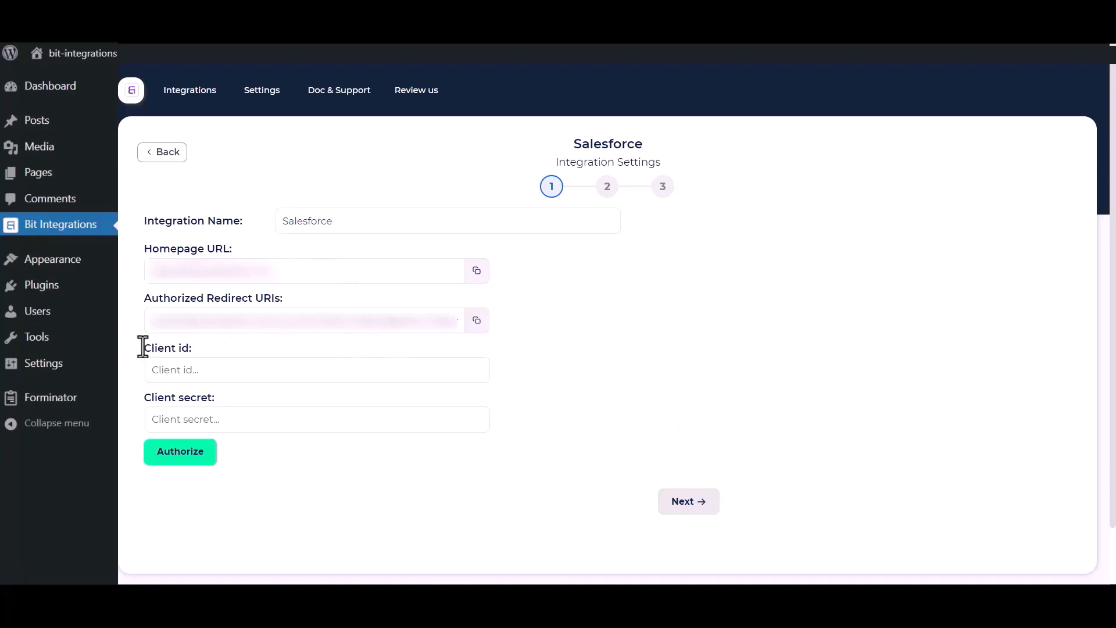
left_click_drag(145, 396, 222, 402)
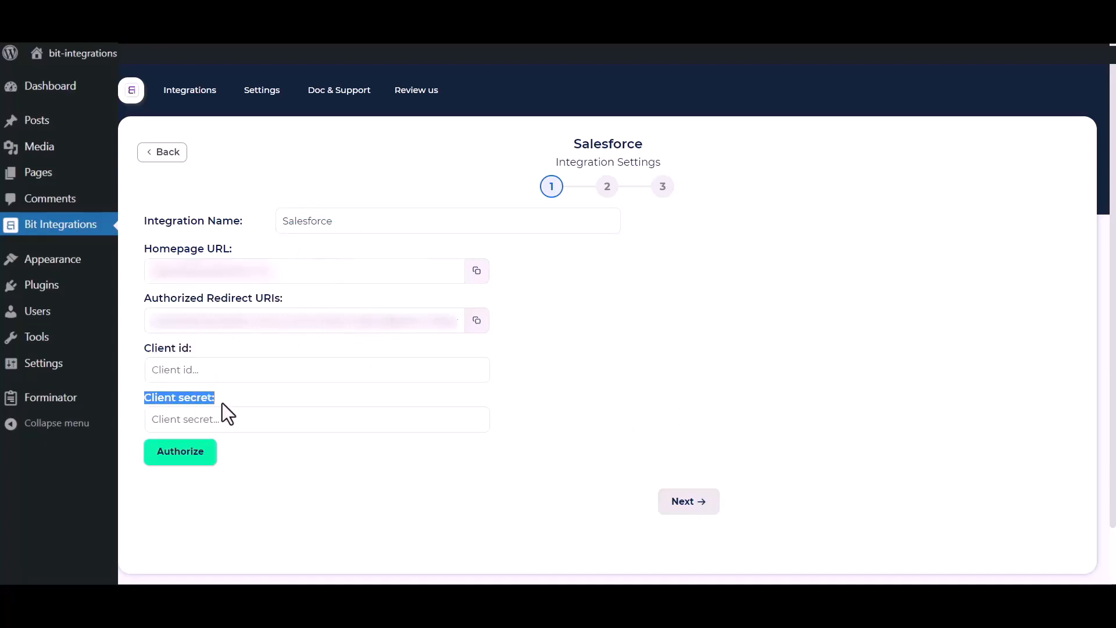
left_click(596, 384)
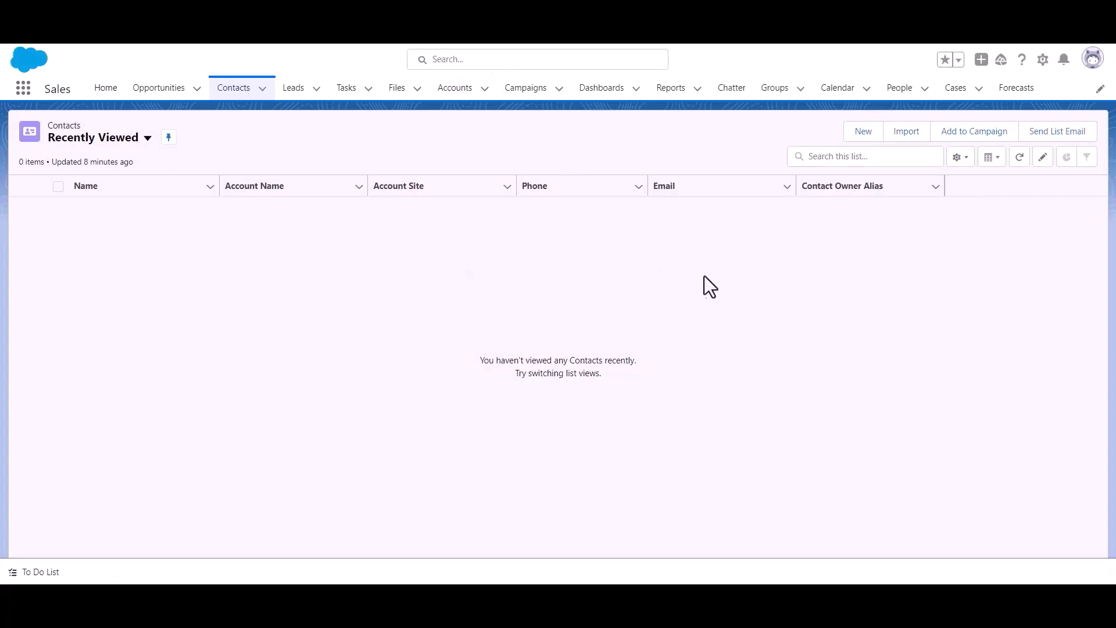
- Switch to Salesforce, open its Setup, and go to the App Manager under Platform Tools
left_click(1044, 62)
left_click(1012, 114)
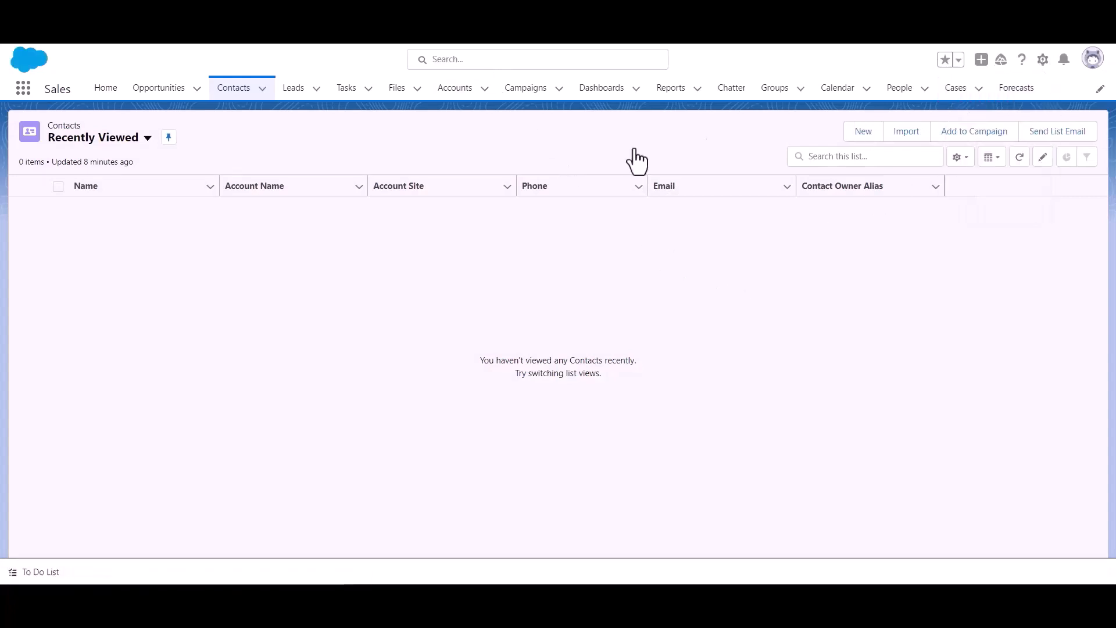
scroll(70, 249, "down", 3)
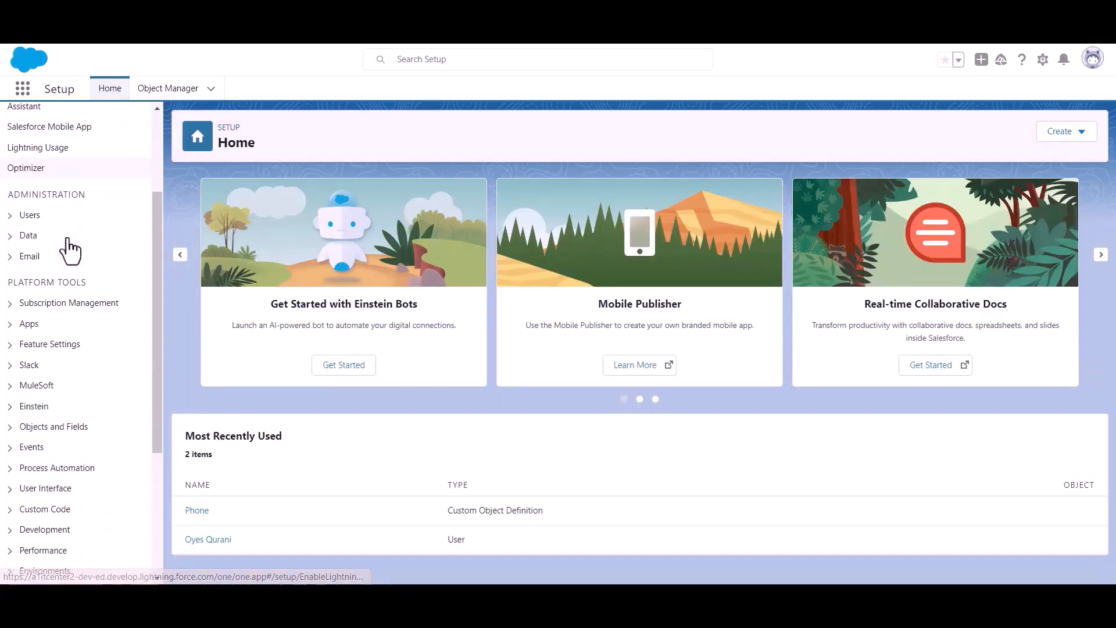
left_click_drag(8, 283, 114, 284)
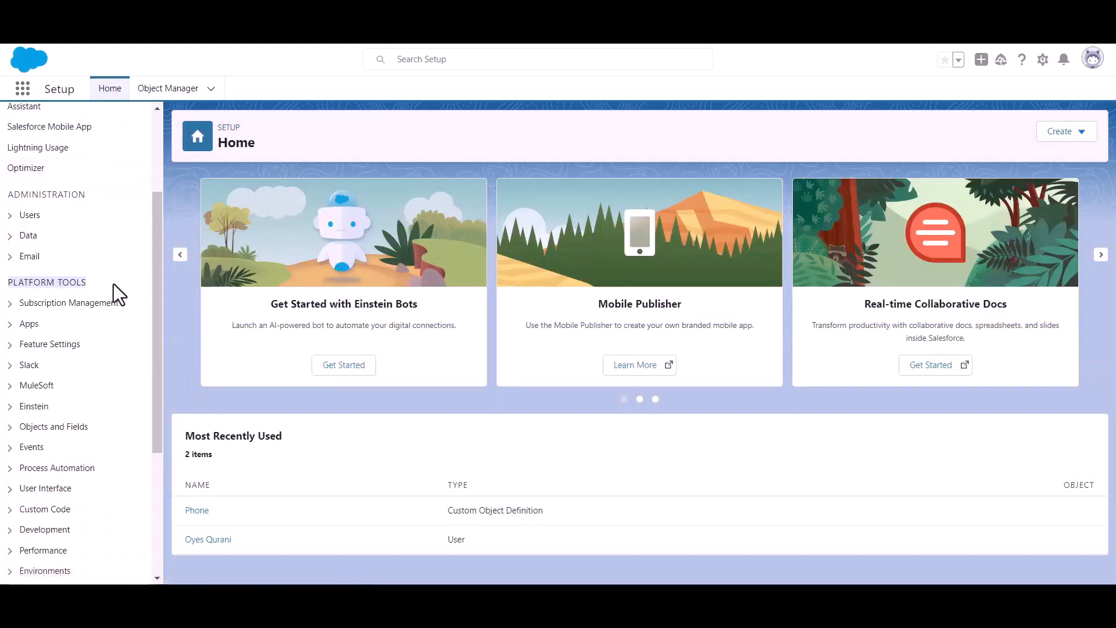
left_click(12, 328)
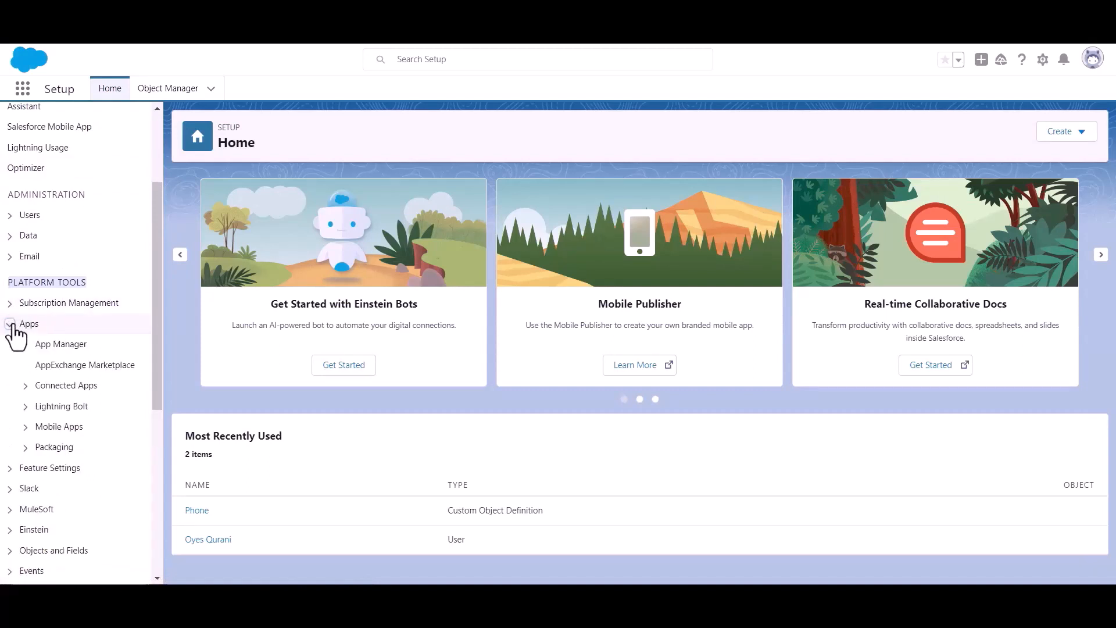
left_click(65, 346)
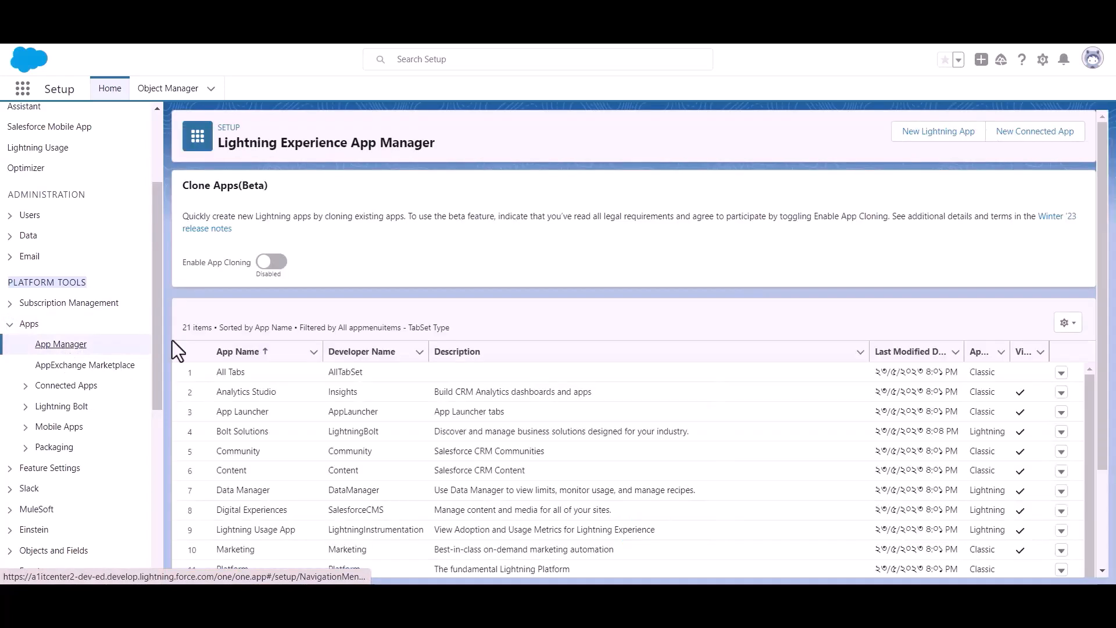
- Start a new connected app named "Bit Apps" and fill in the contact email
left_click(1027, 140)
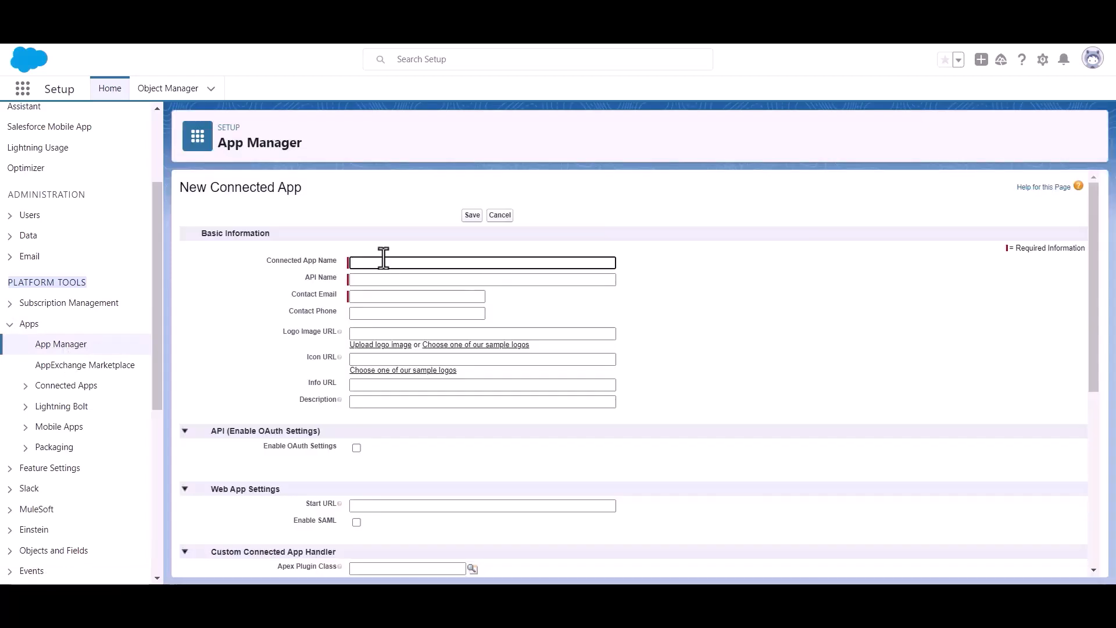
type("Bit")
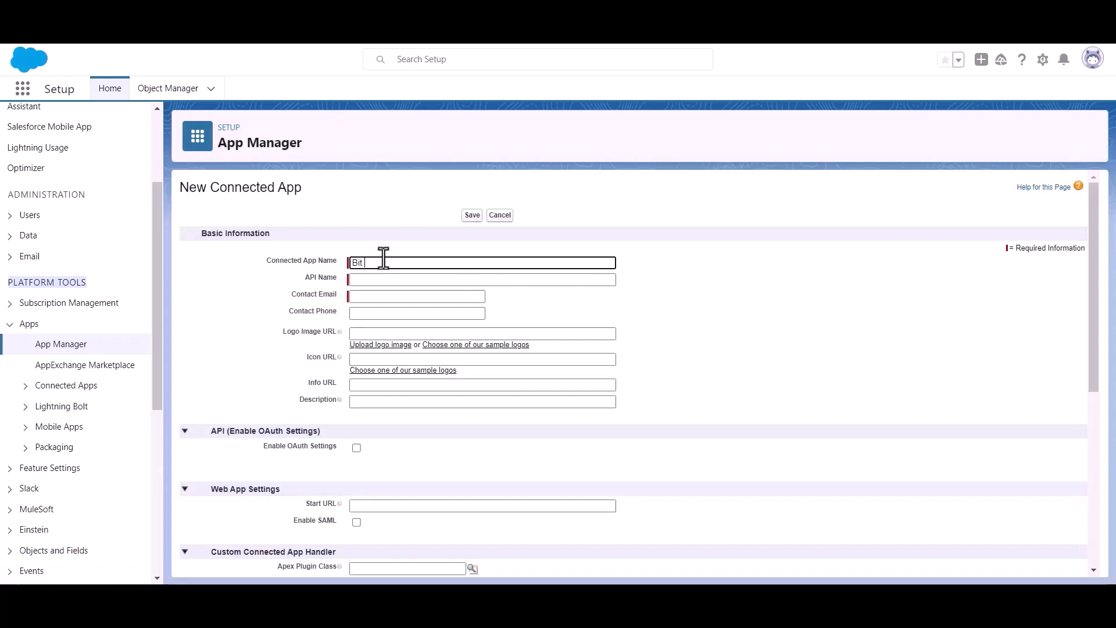
type(" Apps")
left_click(390, 296)
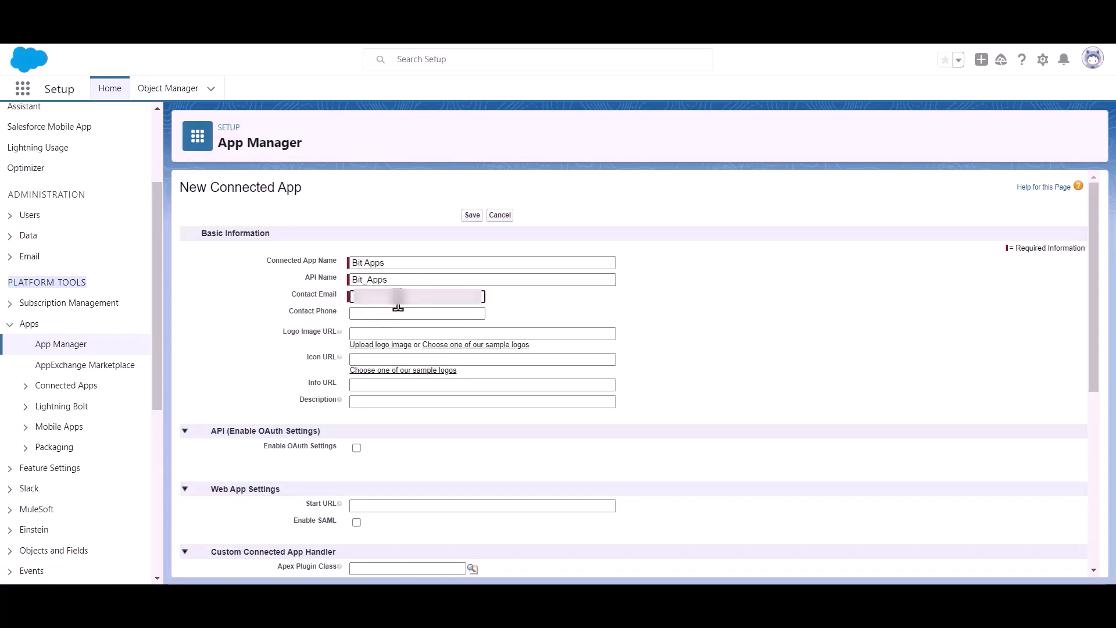
key("ctrl+v")
left_click(544, 301)
- Enable OAuth settings for the new connected app
scroll(543, 298, "down", 1)
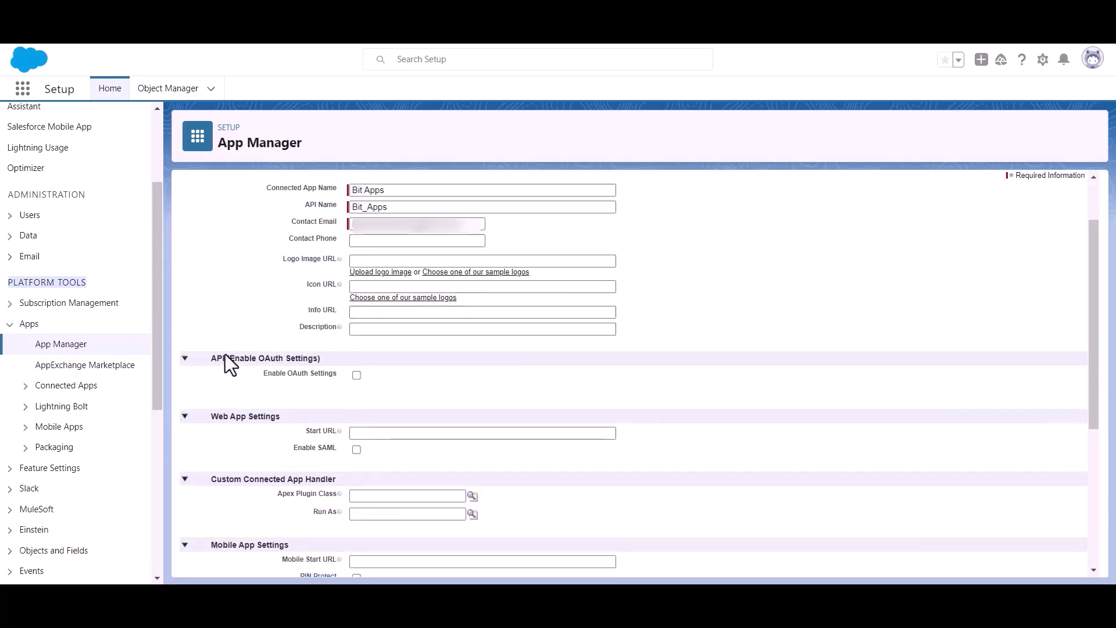
left_click_drag(229, 358, 339, 361)
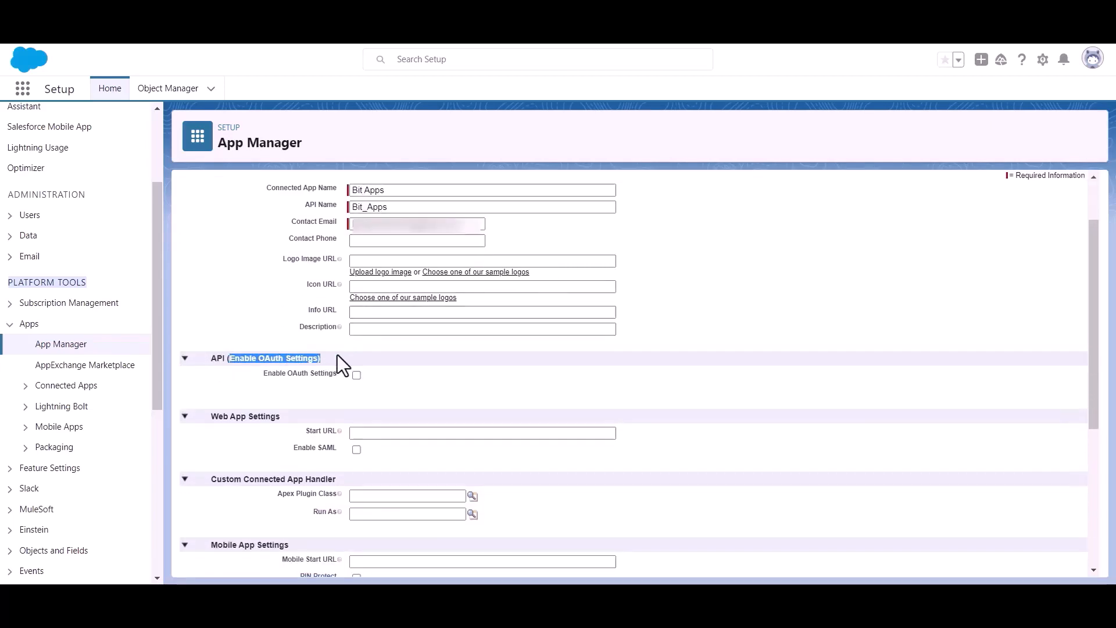
left_click(430, 389)
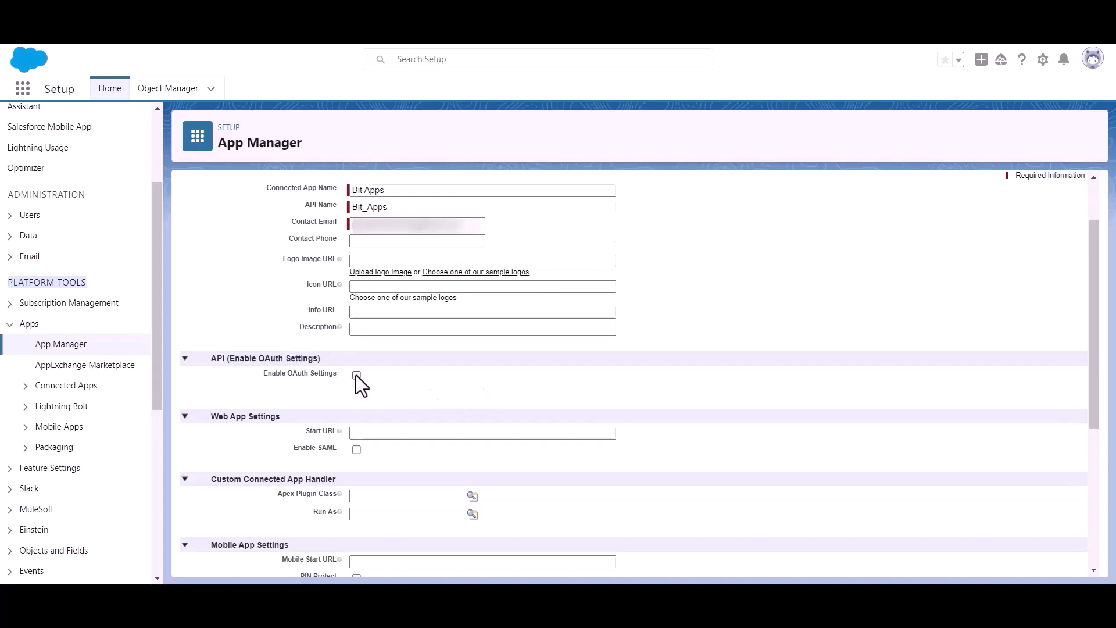
left_click(357, 375)
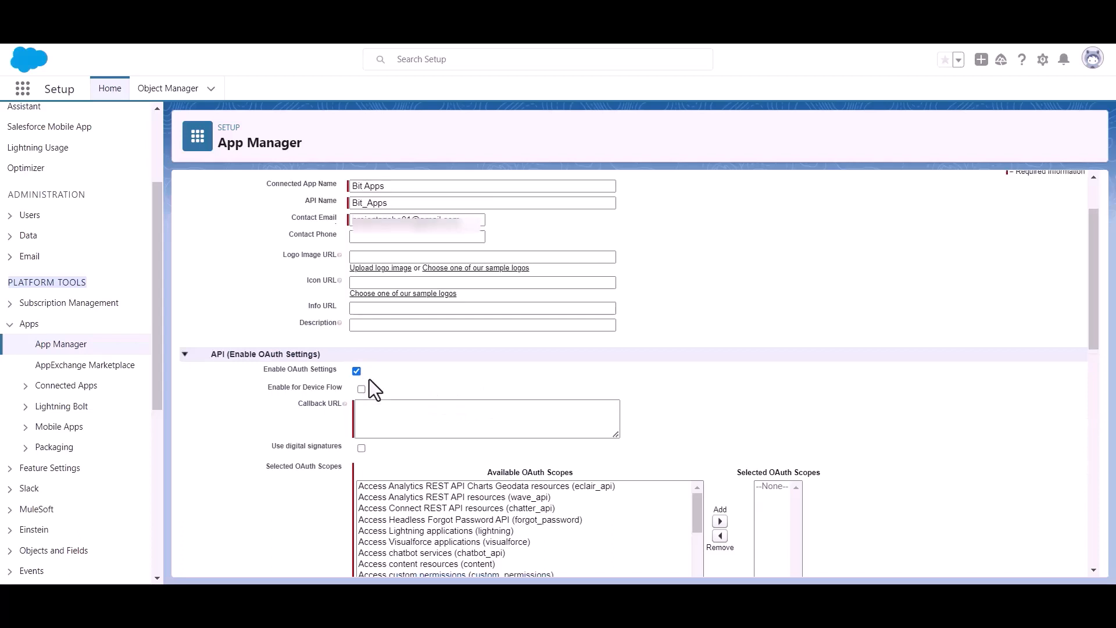
- Copy the authorized redirect URI from the Bit Integrations Salesforce settings into the connected app's Callback URL
scroll(372, 372, "down", 1)
left_click(390, 343)
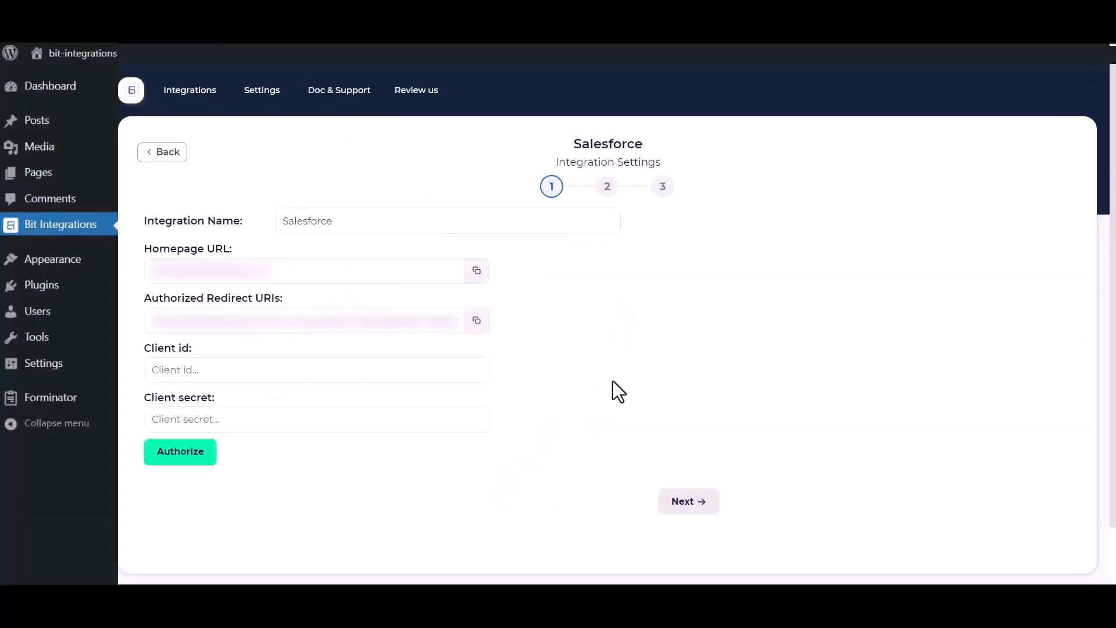
left_click(476, 323)
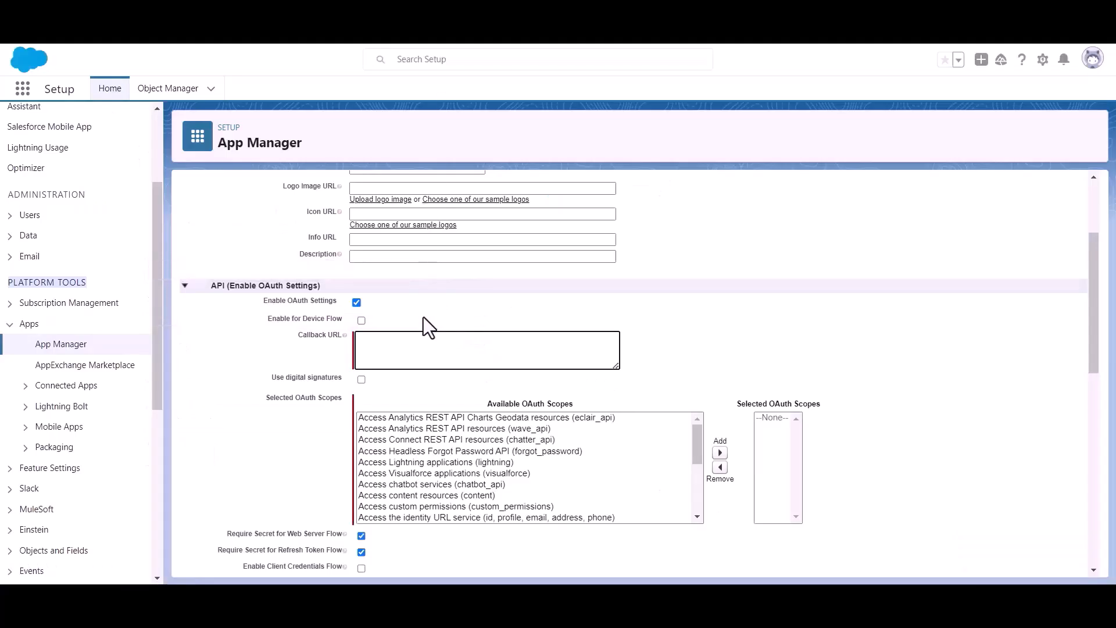
left_click(382, 349)
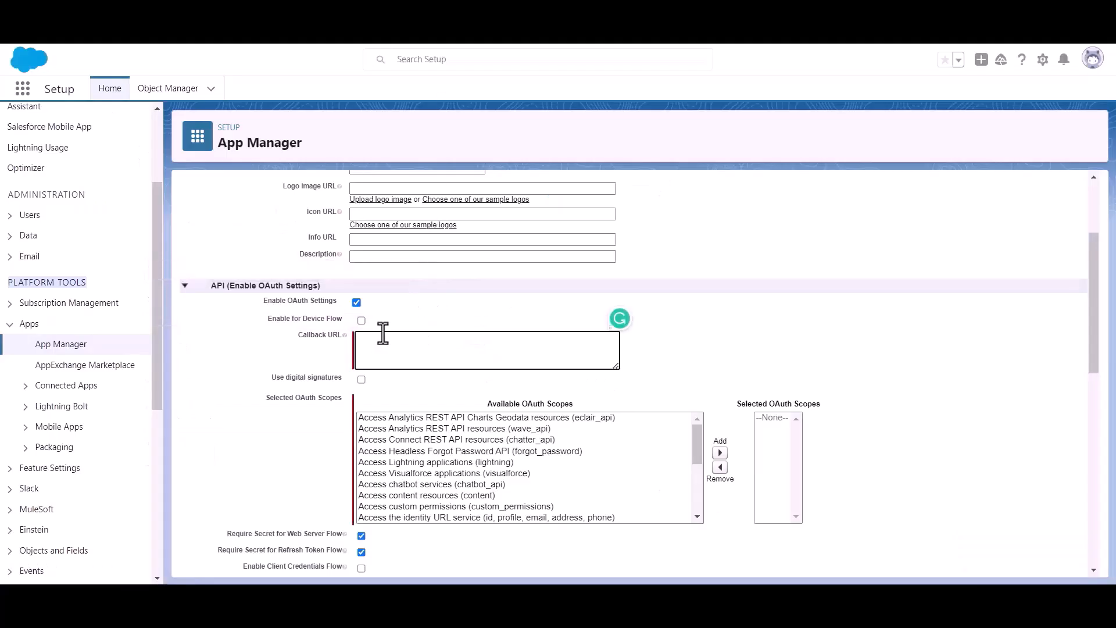
key("ctrl+v")
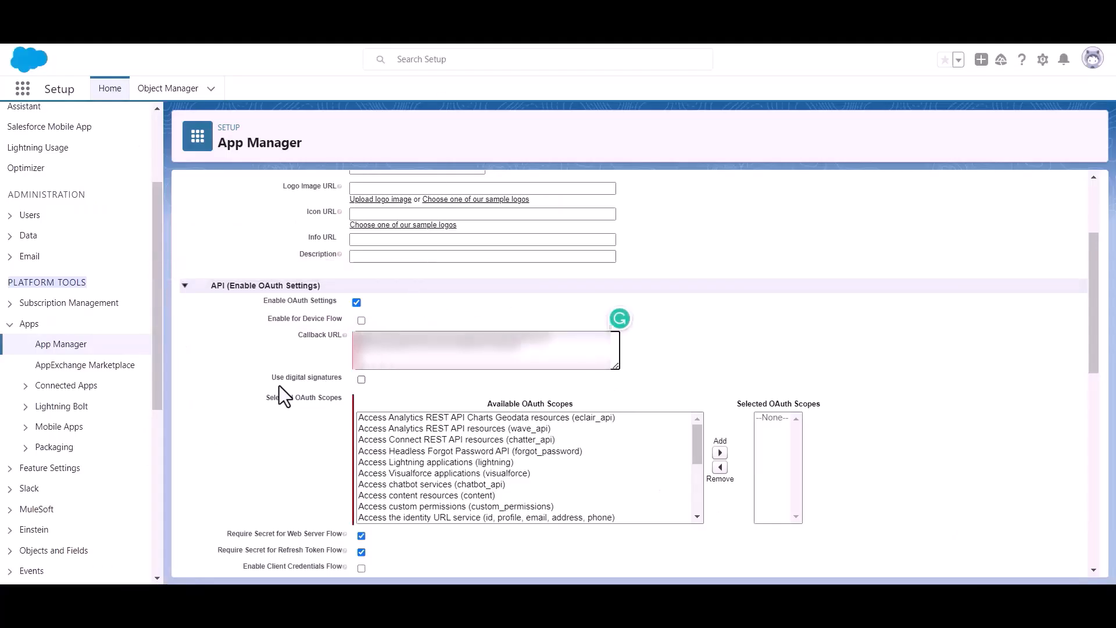
- Add the "Full access (full)" scope to the connected app's selected OAuth scopes
left_click_drag(264, 399, 309, 403)
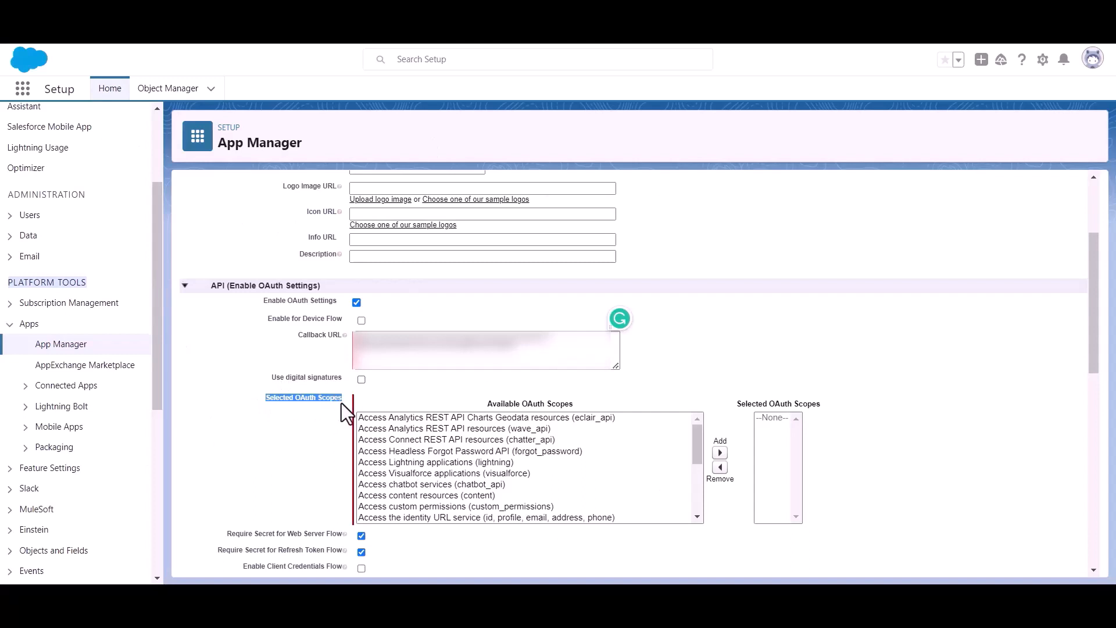
scroll(488, 482, "down", 4)
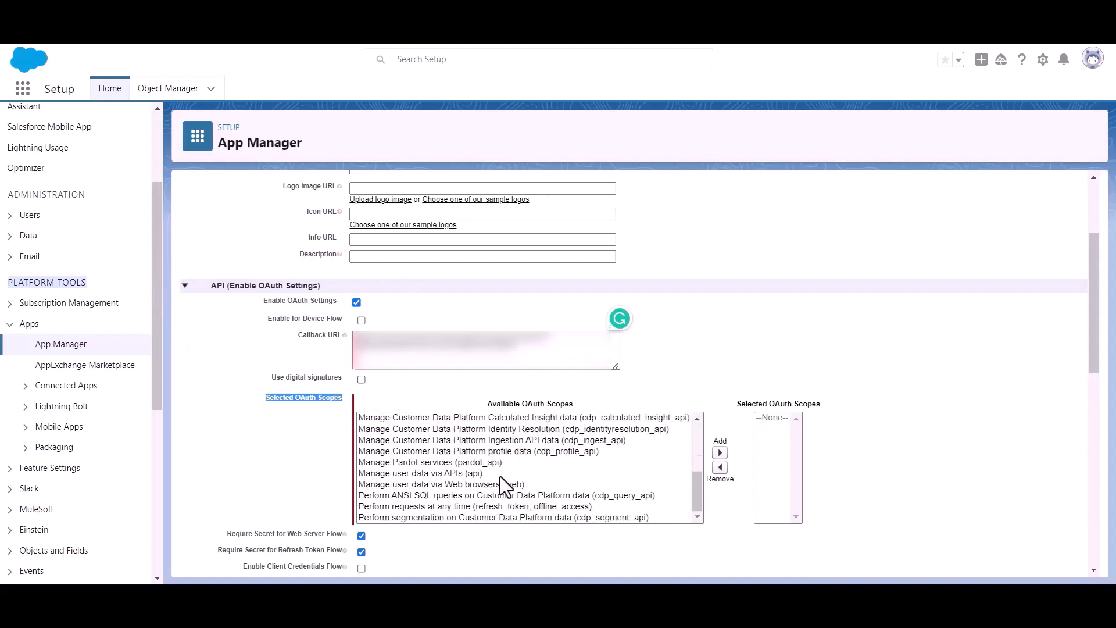
scroll(493, 469, "up", 2)
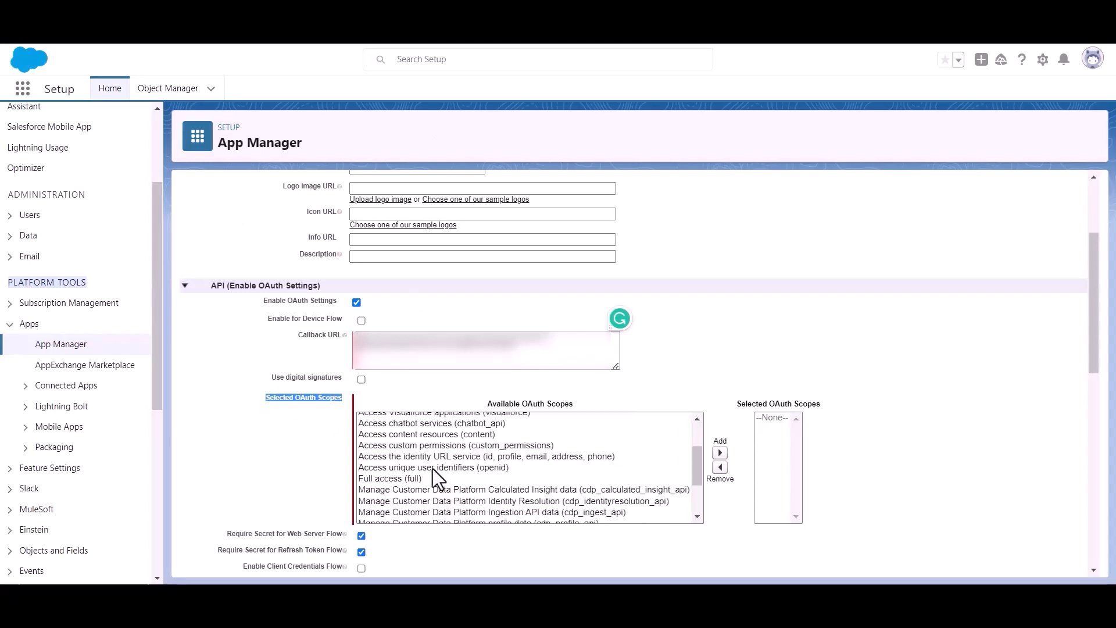
left_click(375, 477)
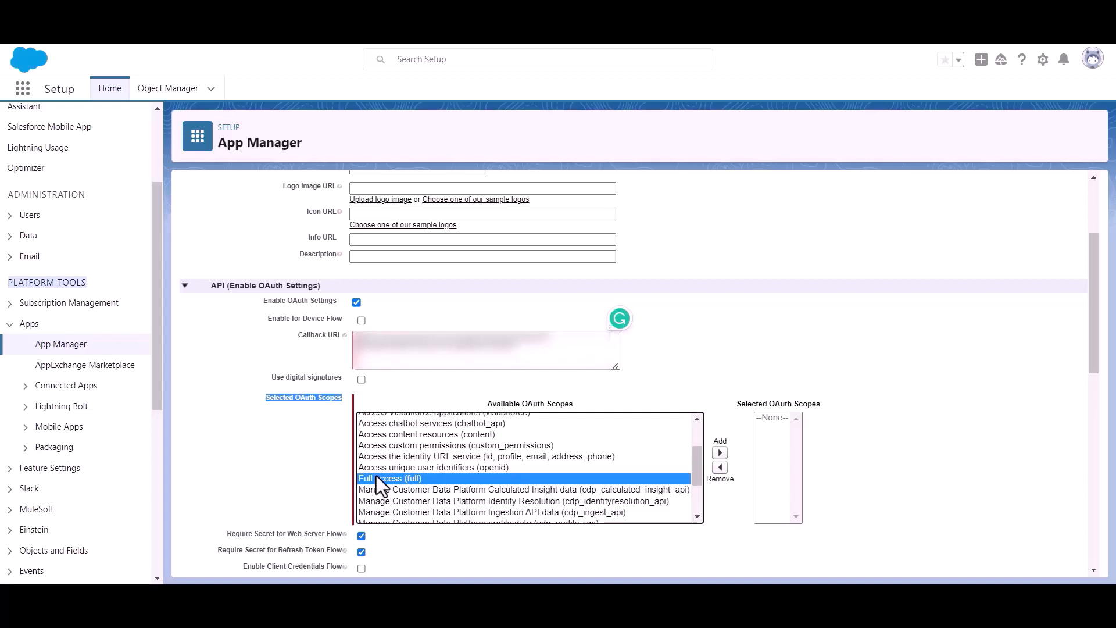
left_click(720, 452)
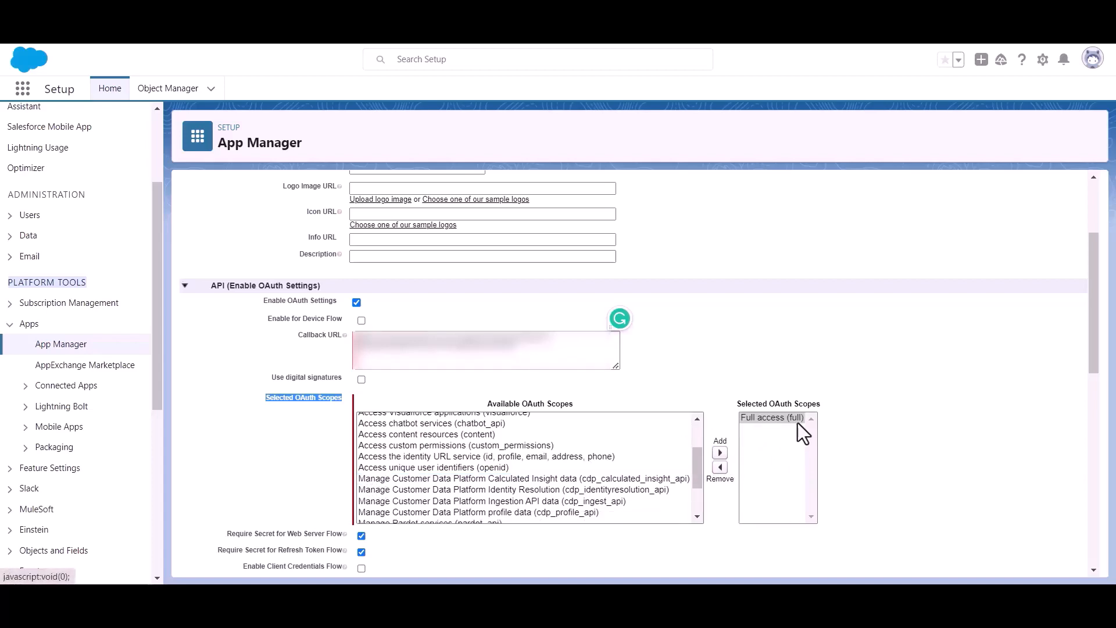
- Save the new connected app and continue to its details page
scroll(556, 419, "down", 12)
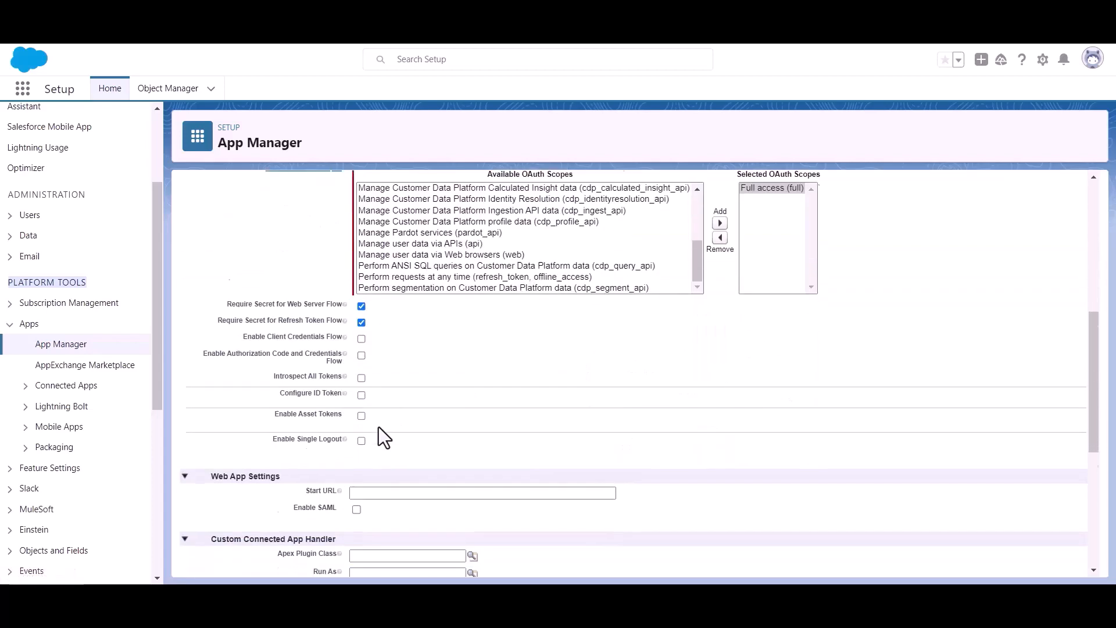
left_click(472, 548)
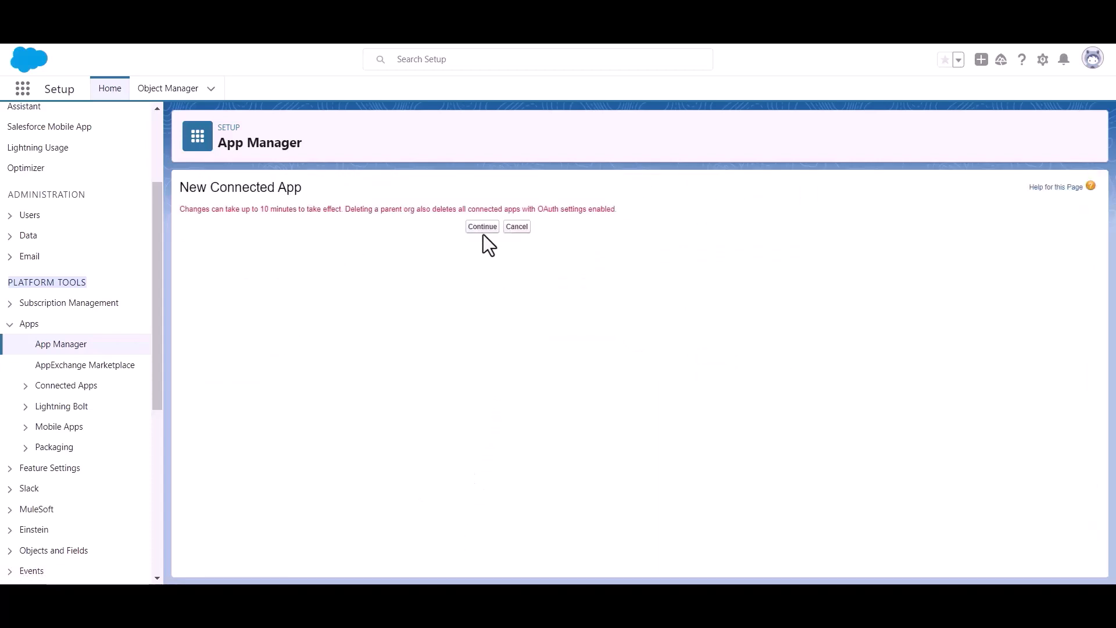
left_click(481, 227)
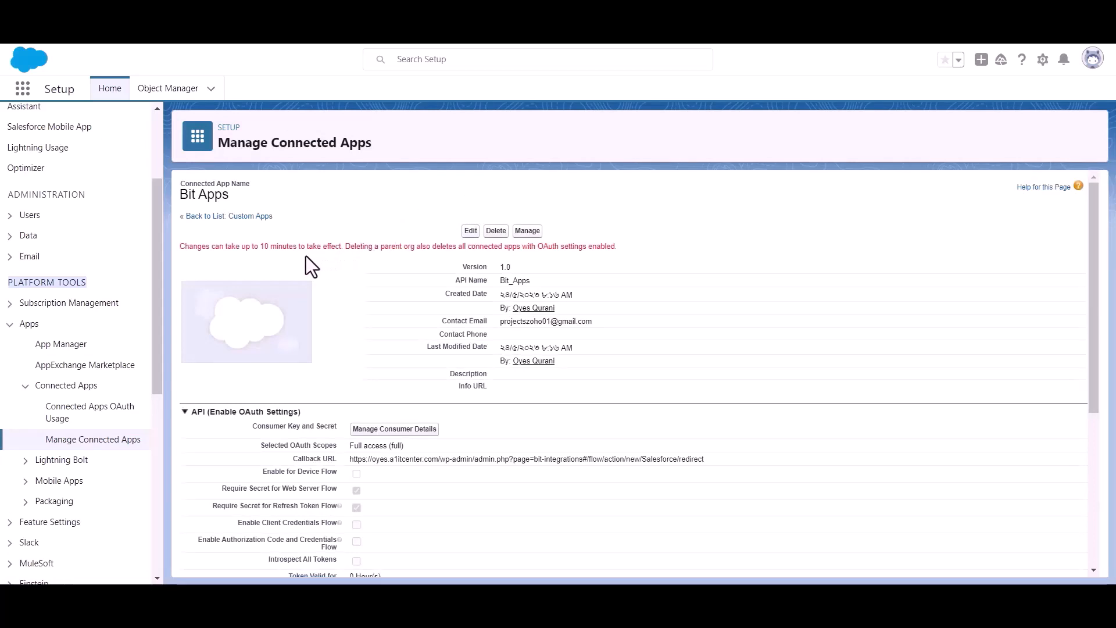
- Open the connected app's consumer key and secret details, verifying identity with the emailed verification code
triple_click(286, 247)
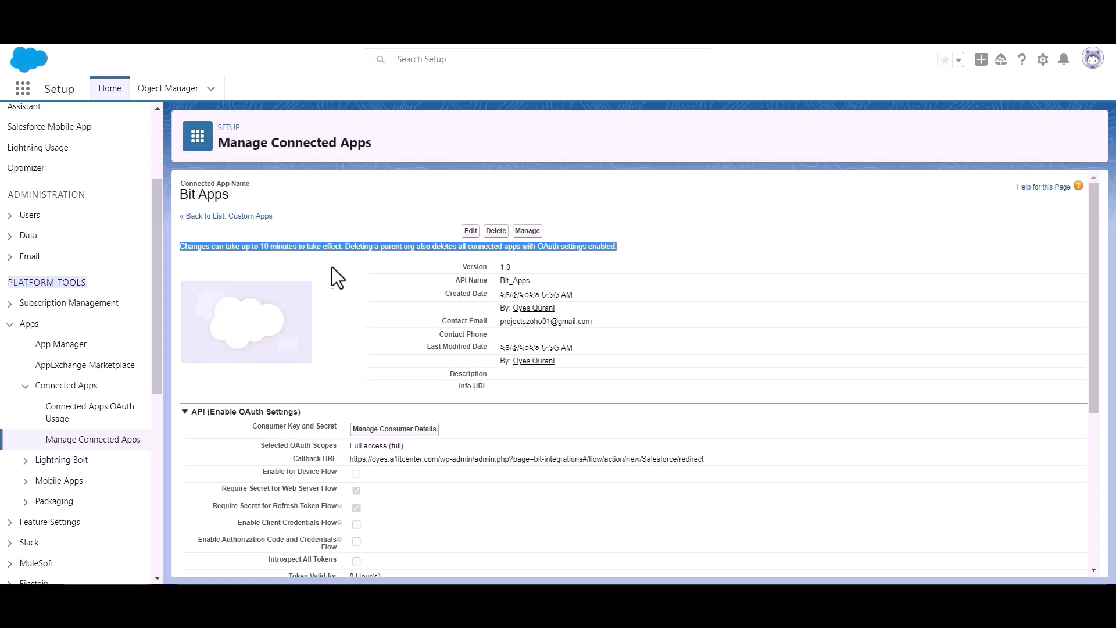
left_click(354, 254)
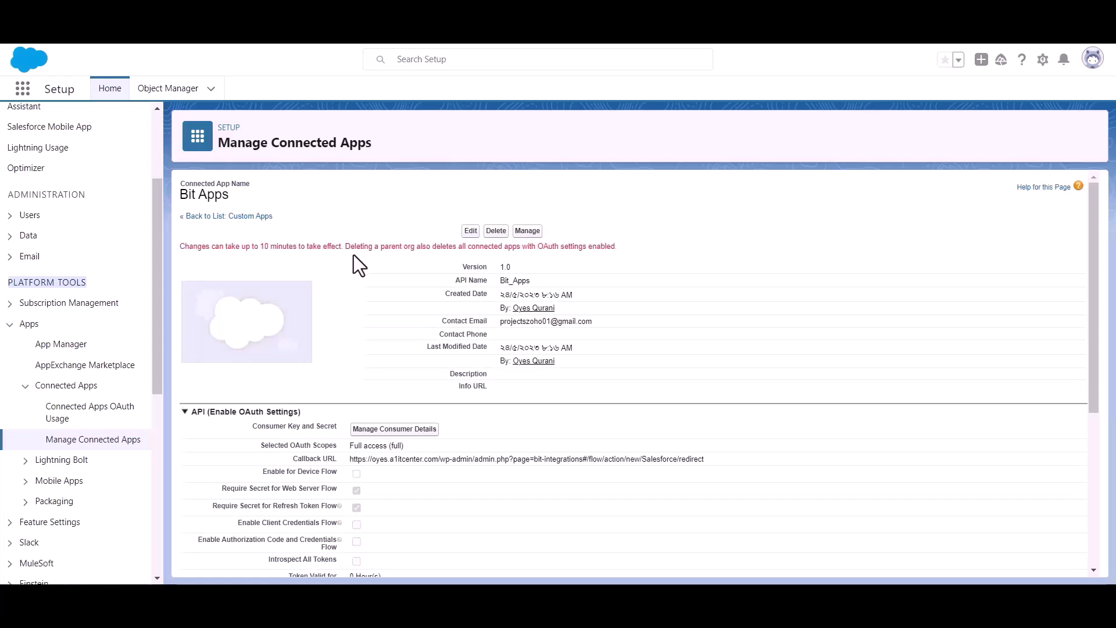
scroll(353, 254, "down", 1)
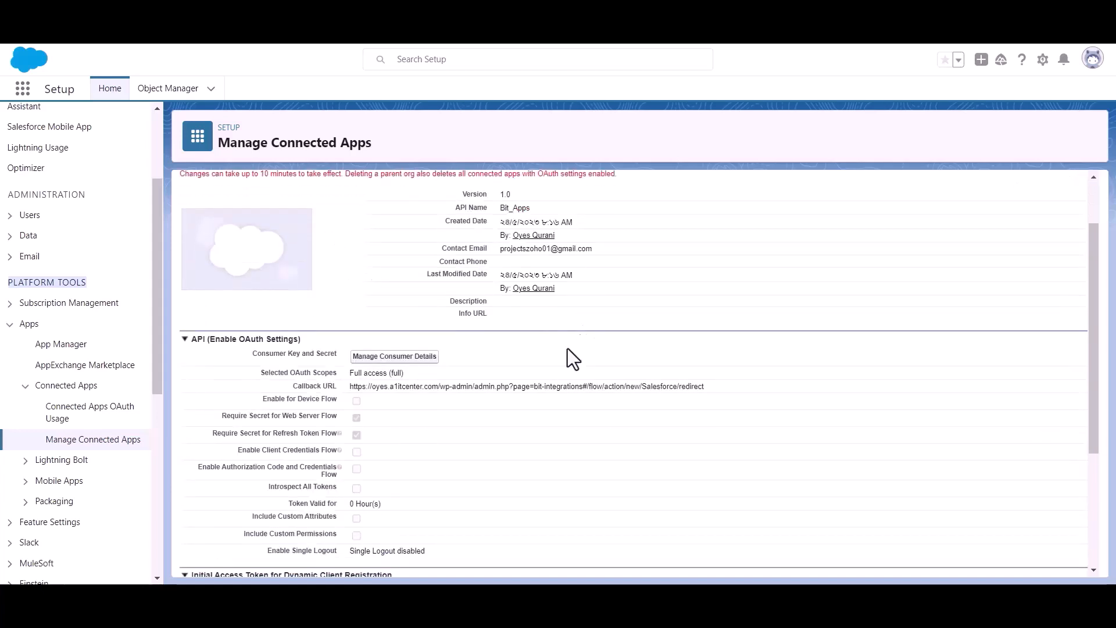
left_click(394, 360)
left_click(530, 426)
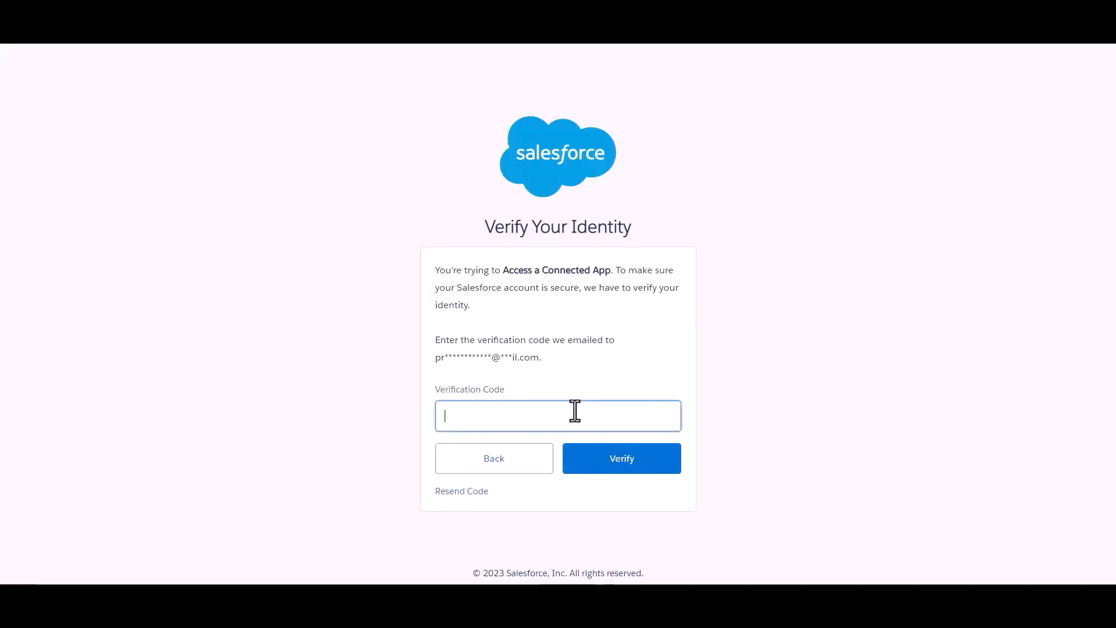
key("ctrl+v")
left_click(614, 361)
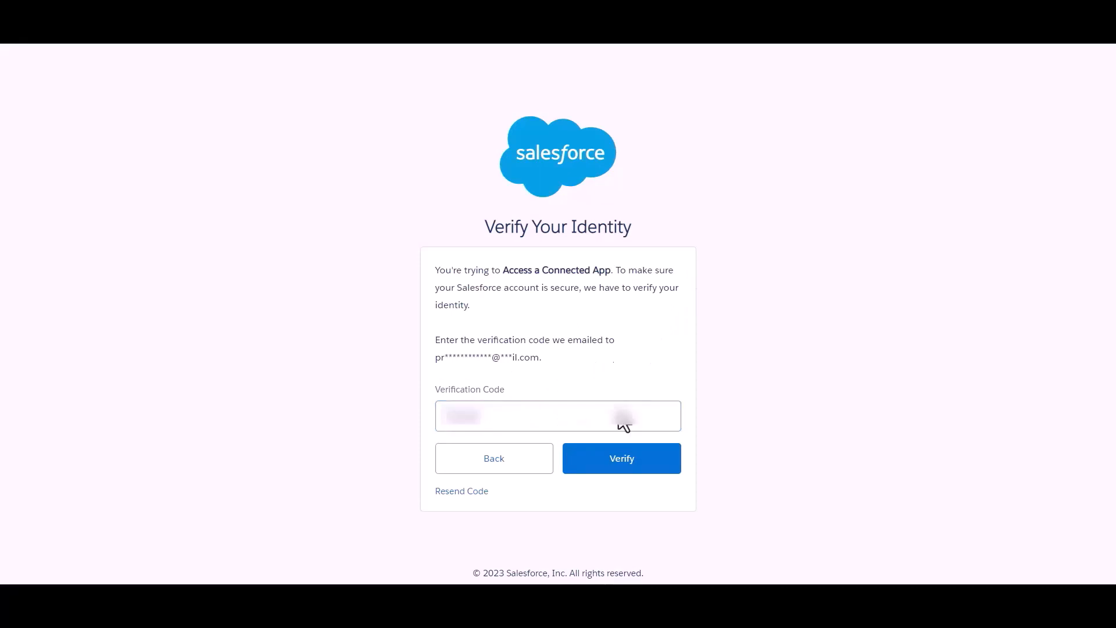
left_click(629, 463)
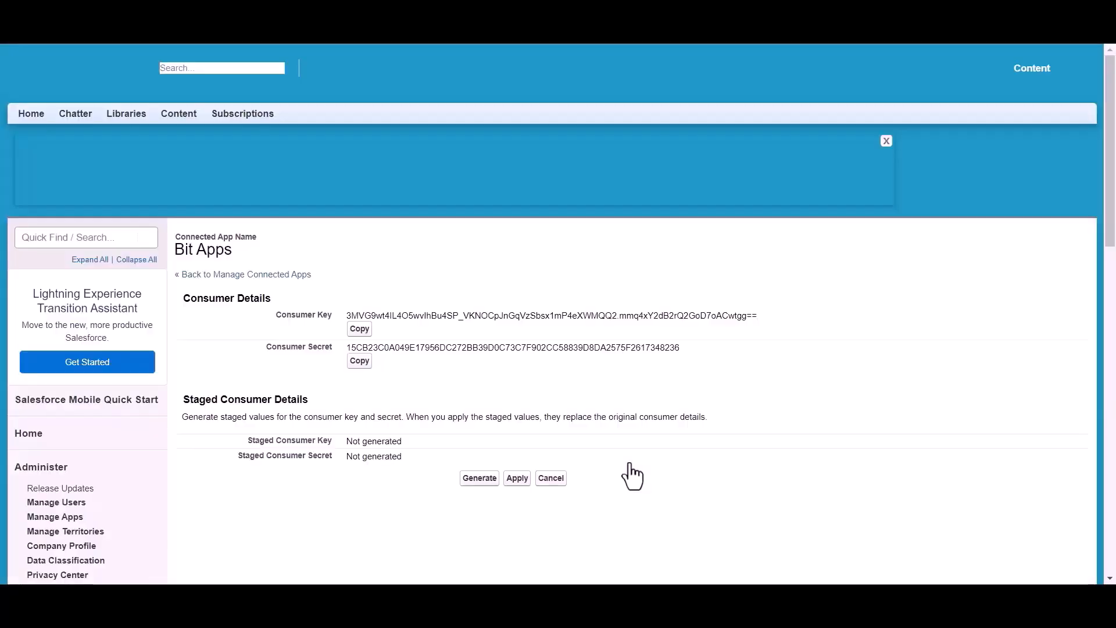
- Copy the connected app's consumer key into the Client id field of the Bit Integrations Salesforce settings
scroll(518, 279, "down", 1)
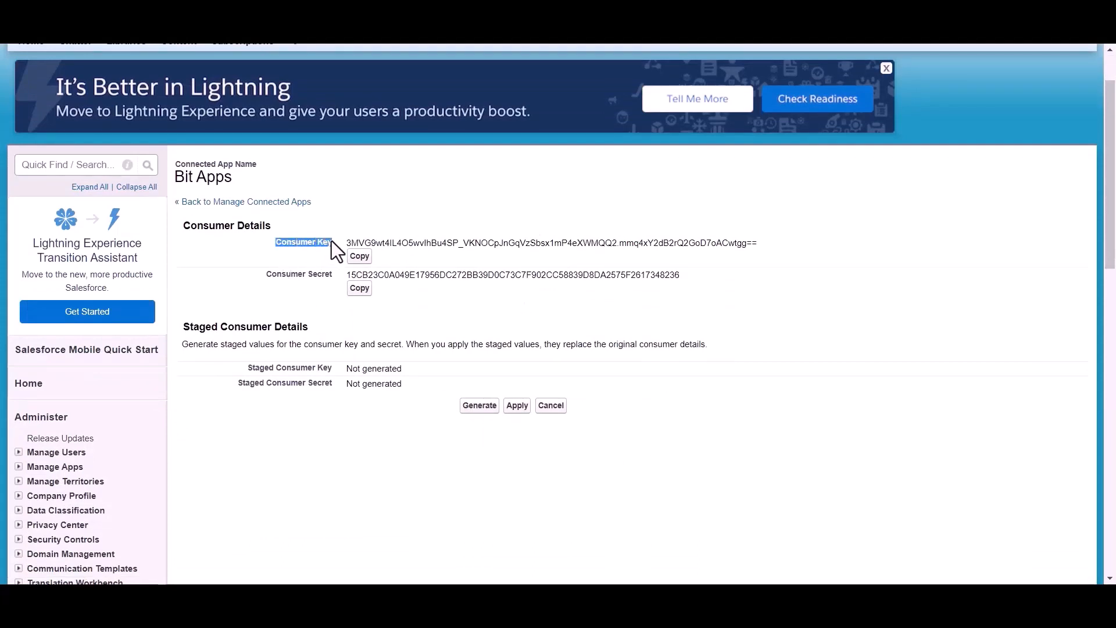
left_click_drag(257, 279, 337, 279)
left_click(397, 304)
scroll(397, 305, "up", 1)
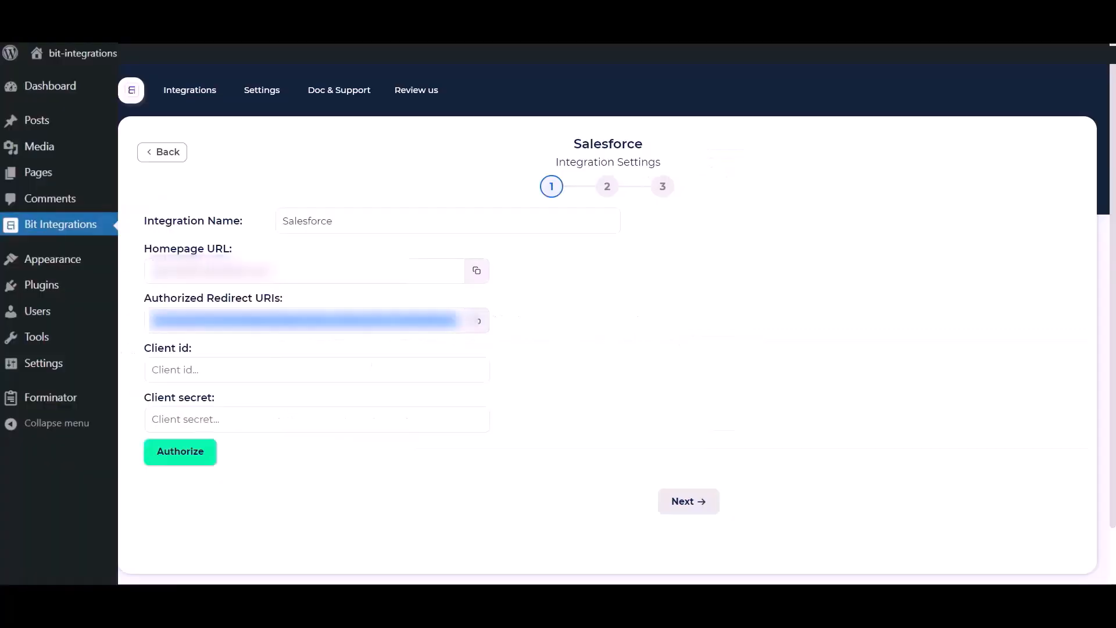
left_click(241, 370)
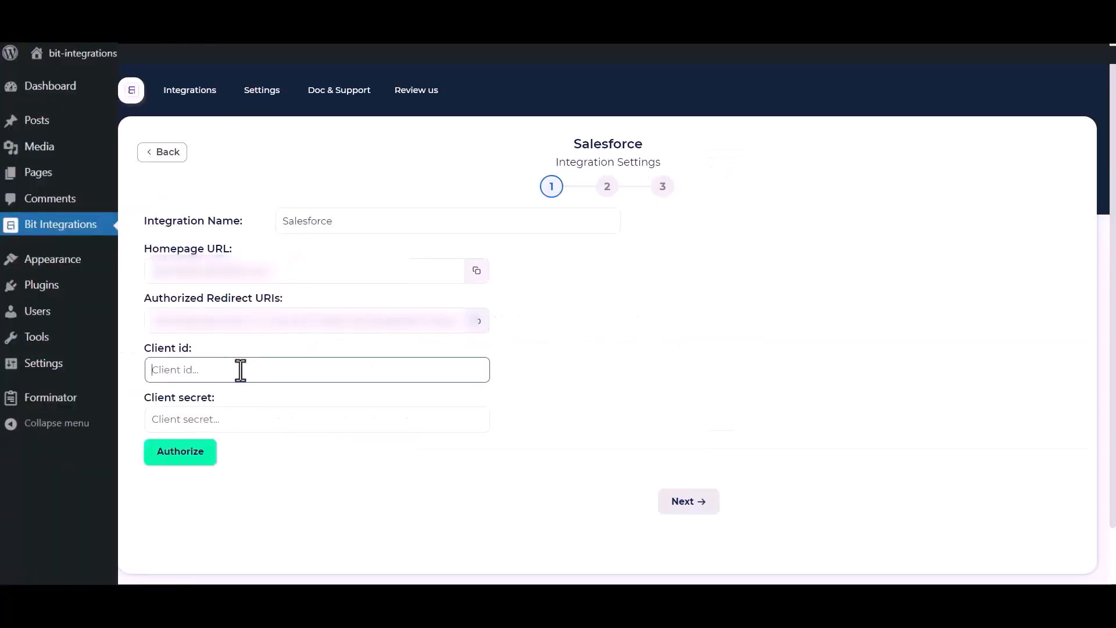
key("ctrl+v")
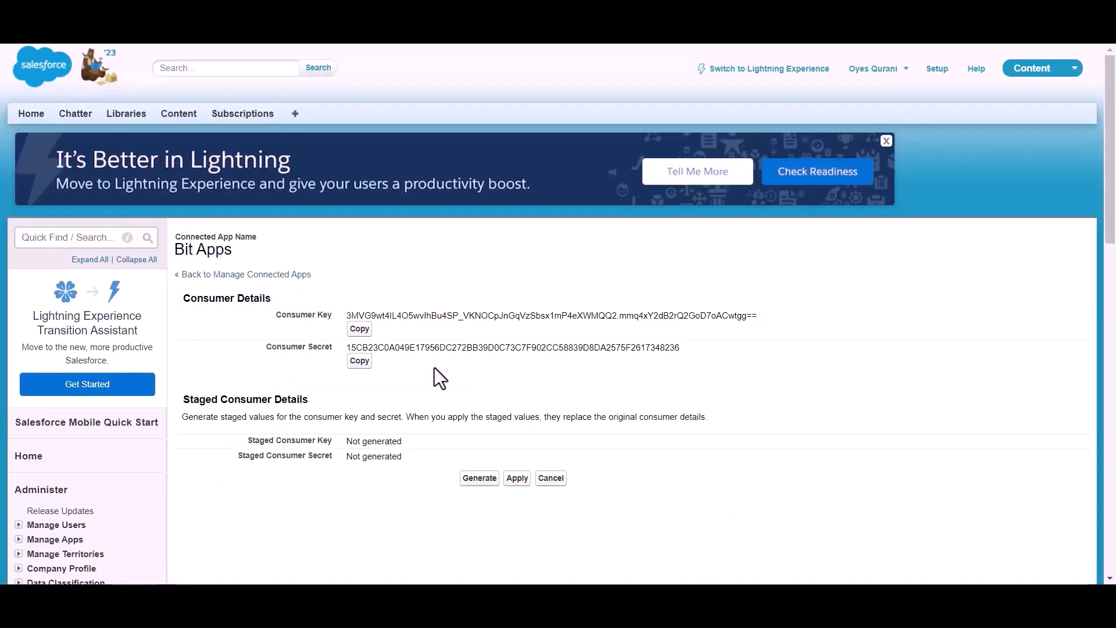
- Copy the connected app's consumer secret into the Client secret field of the Bit Integrations Salesforce settings
left_click(359, 360)
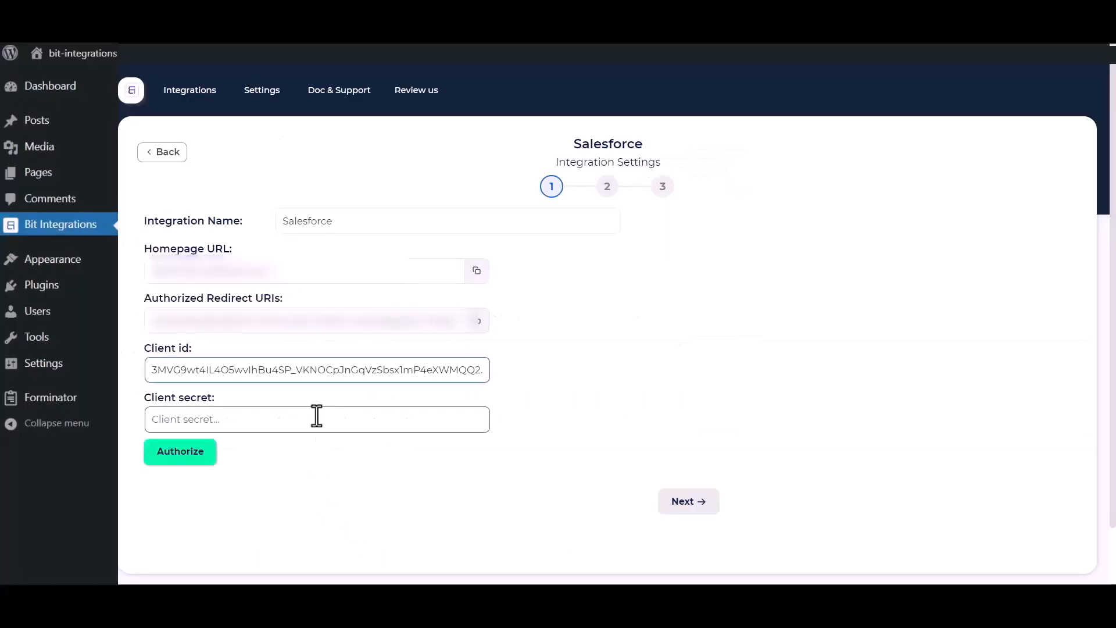
left_click(317, 416)
key("ctrl+v")
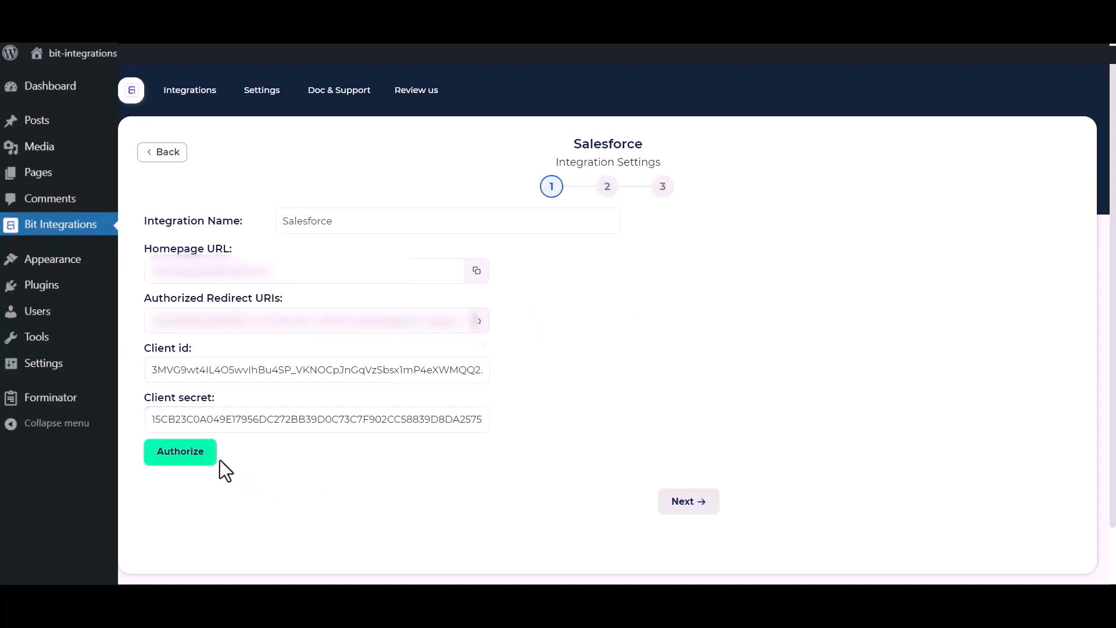
- Authorize the Salesforce connection, allow the requested access, and continue to the action settings
left_click(163, 455)
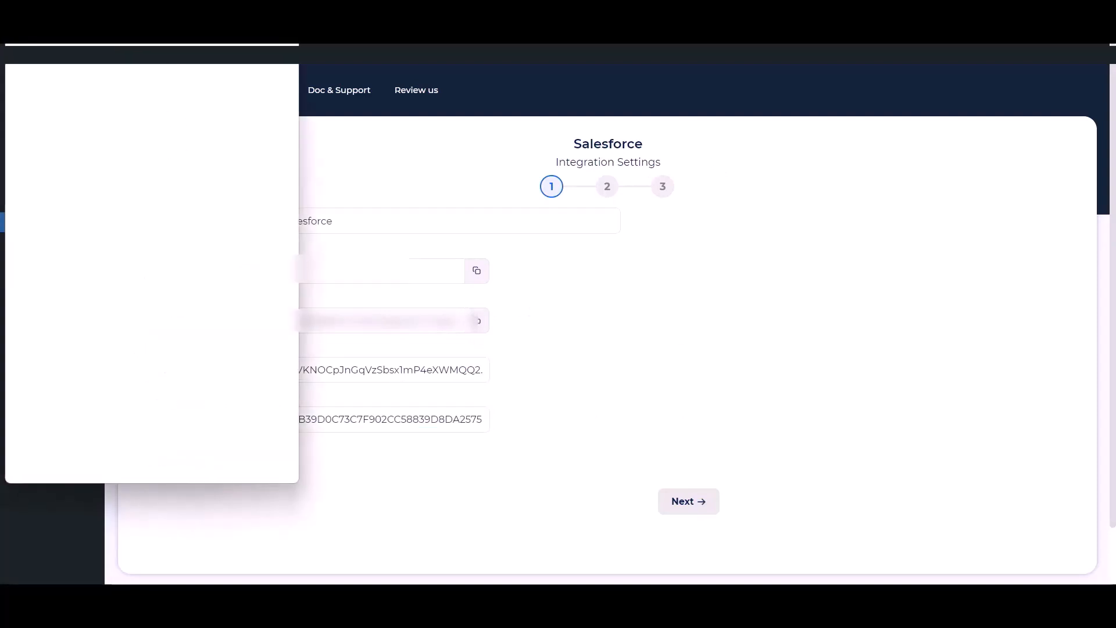
scroll(173, 288, "down", 6)
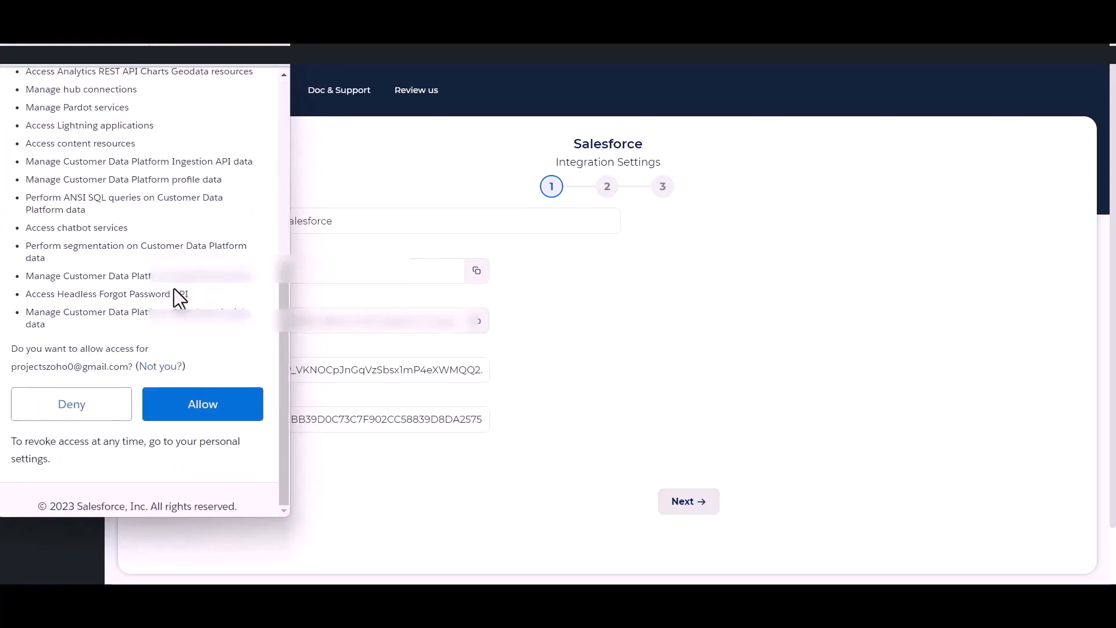
left_click(203, 406)
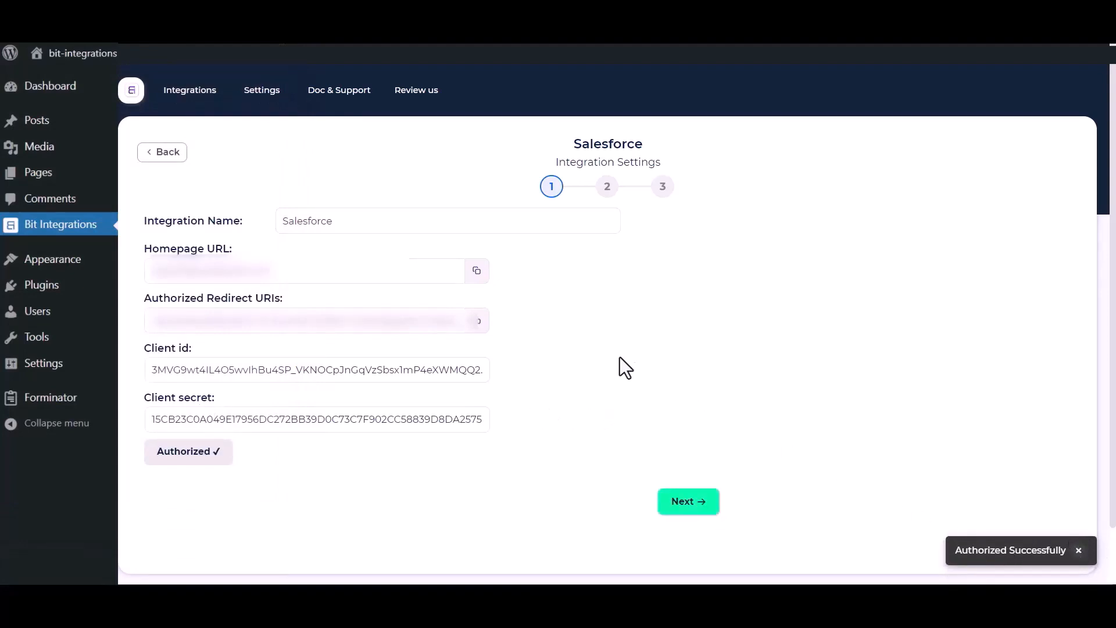
left_click(693, 504)
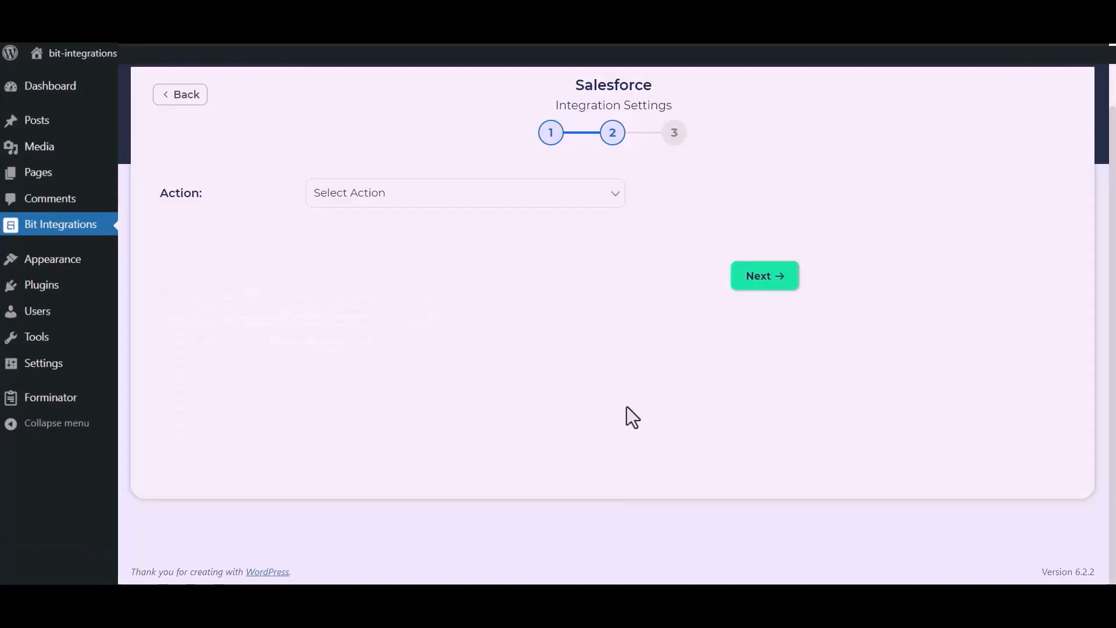
- Set the Salesforce action to Create lead and map form fields Name to Last Name and Email to Email
left_click(549, 198)
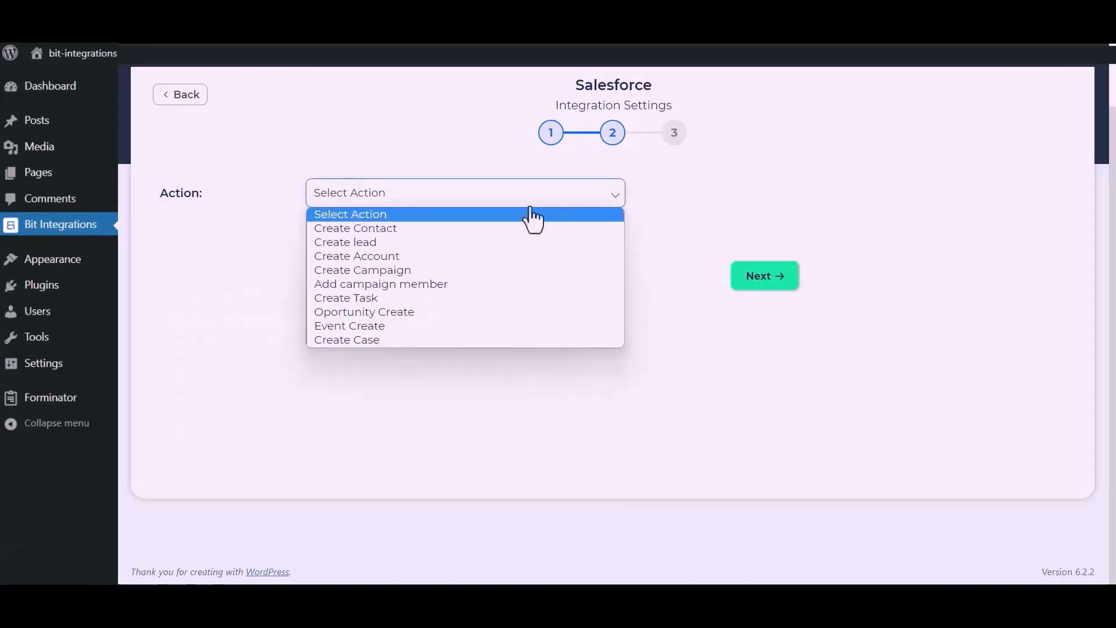
left_click(389, 245)
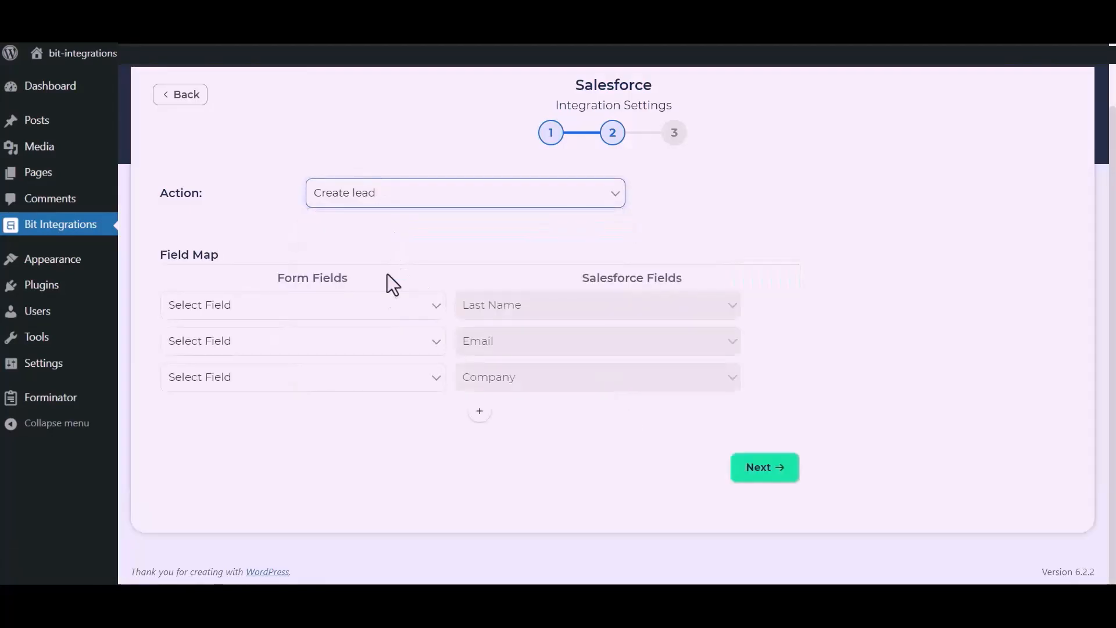
left_click(350, 314)
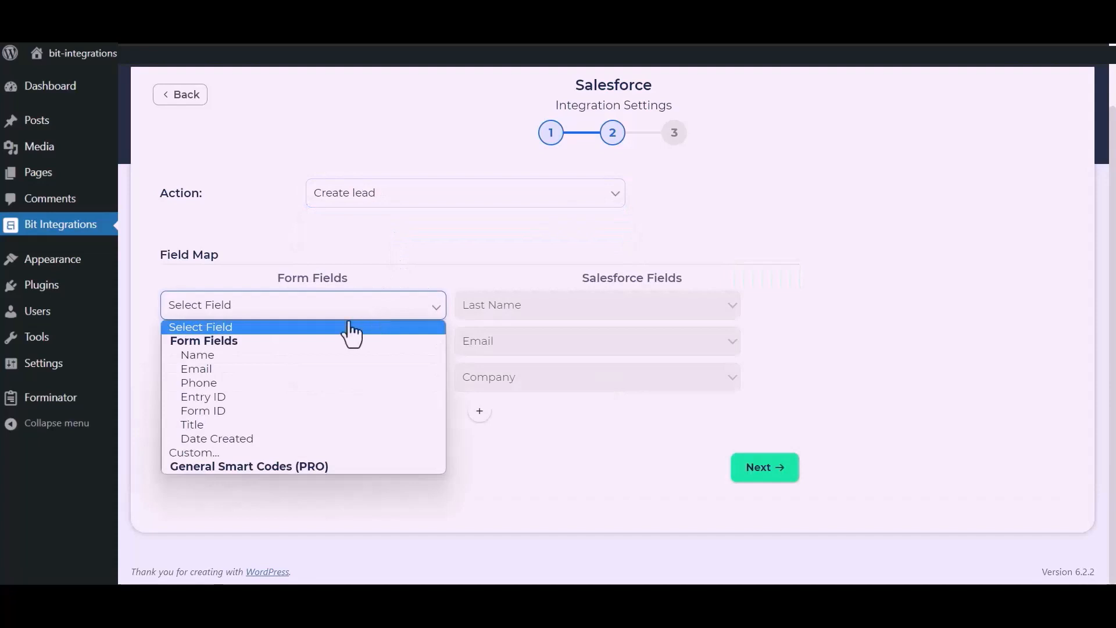
left_click(264, 355)
left_click(297, 347)
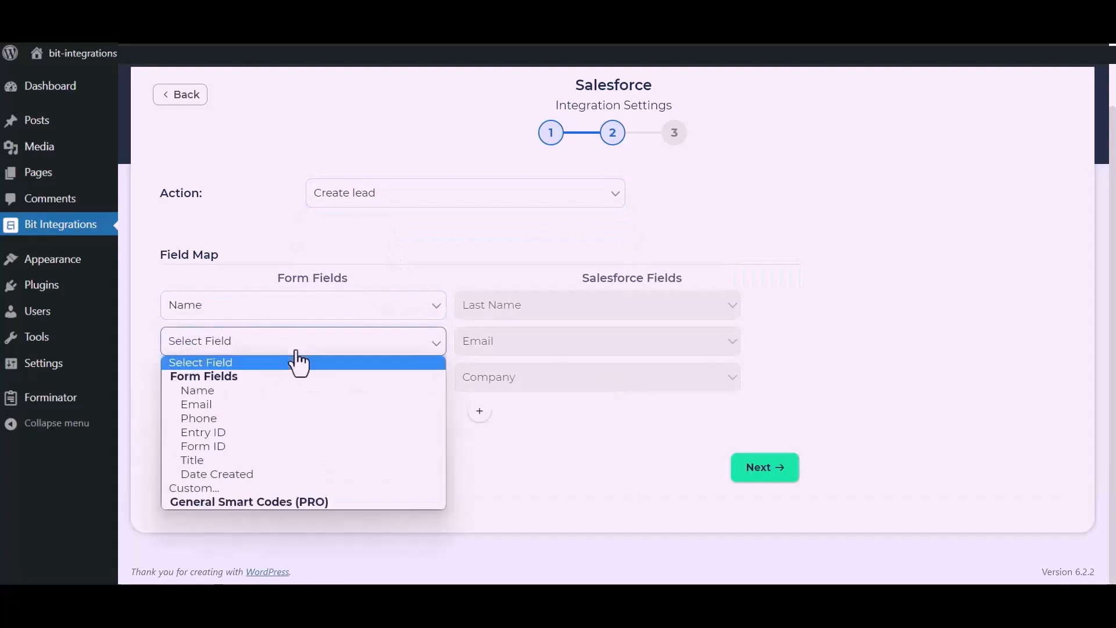
left_click(233, 403)
- Map the Salesforce Company field to the custom value "Bit Apps"
left_click(269, 400)
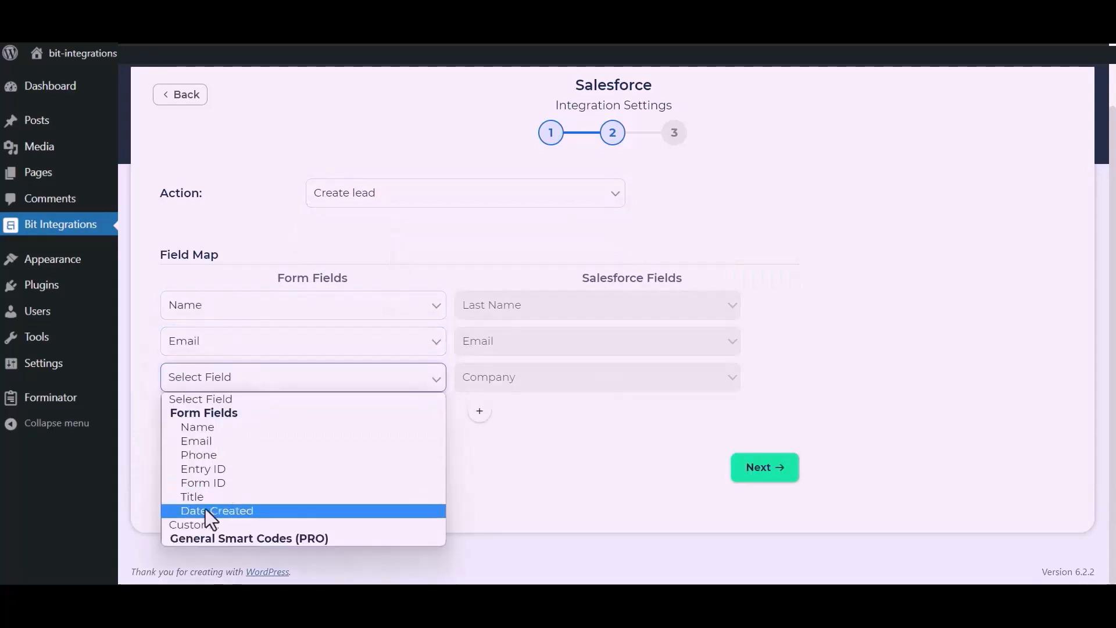
left_click(207, 525)
left_click(391, 386)
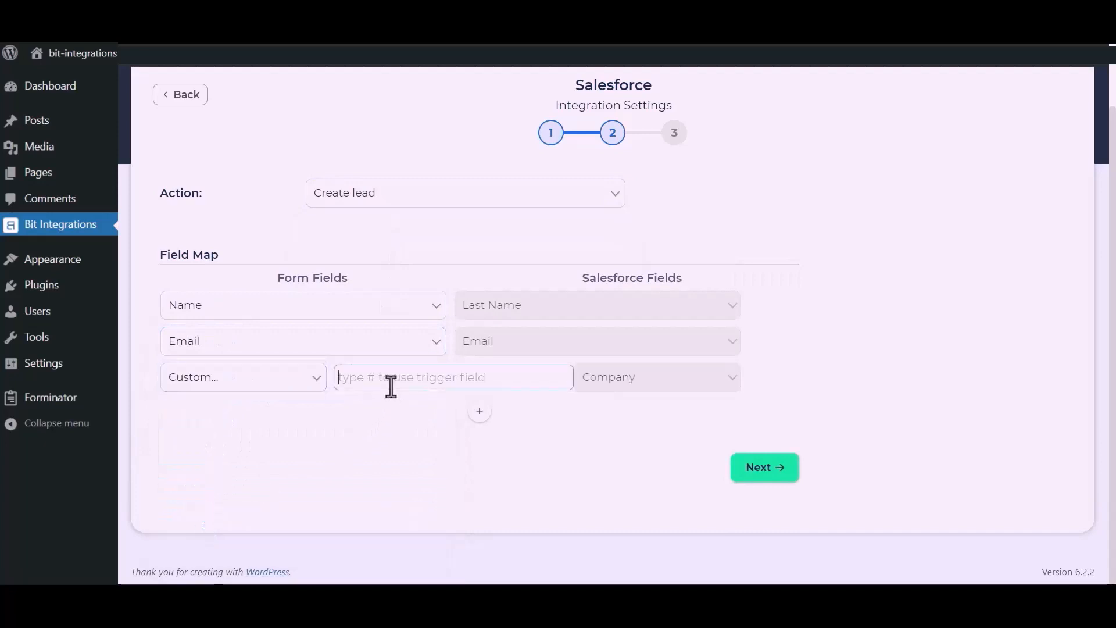
type("Bit Apps")
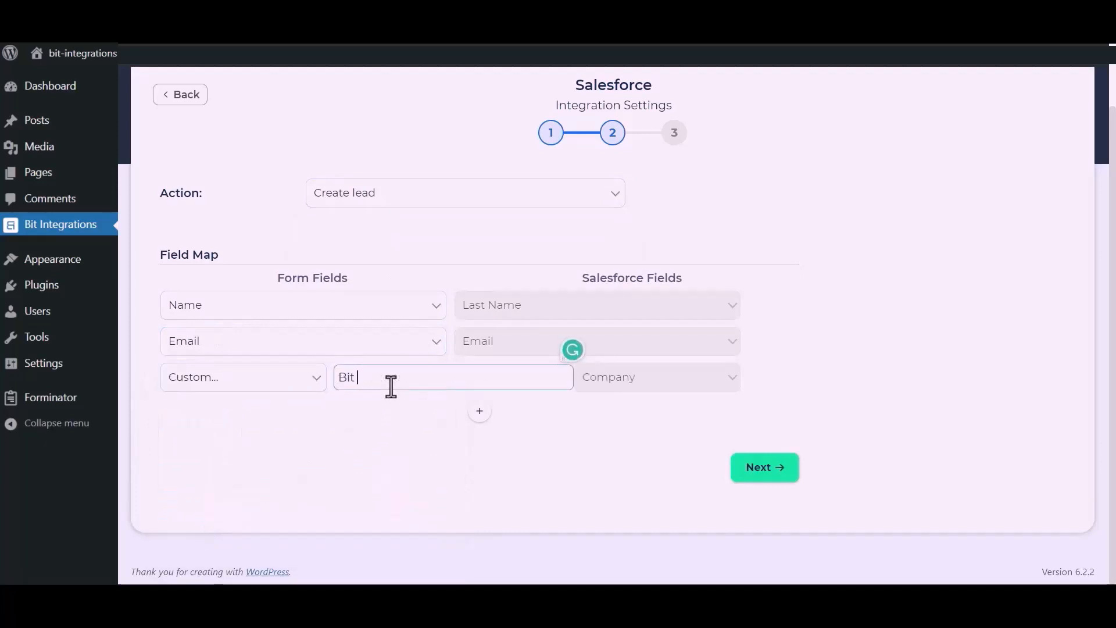
left_click(427, 449)
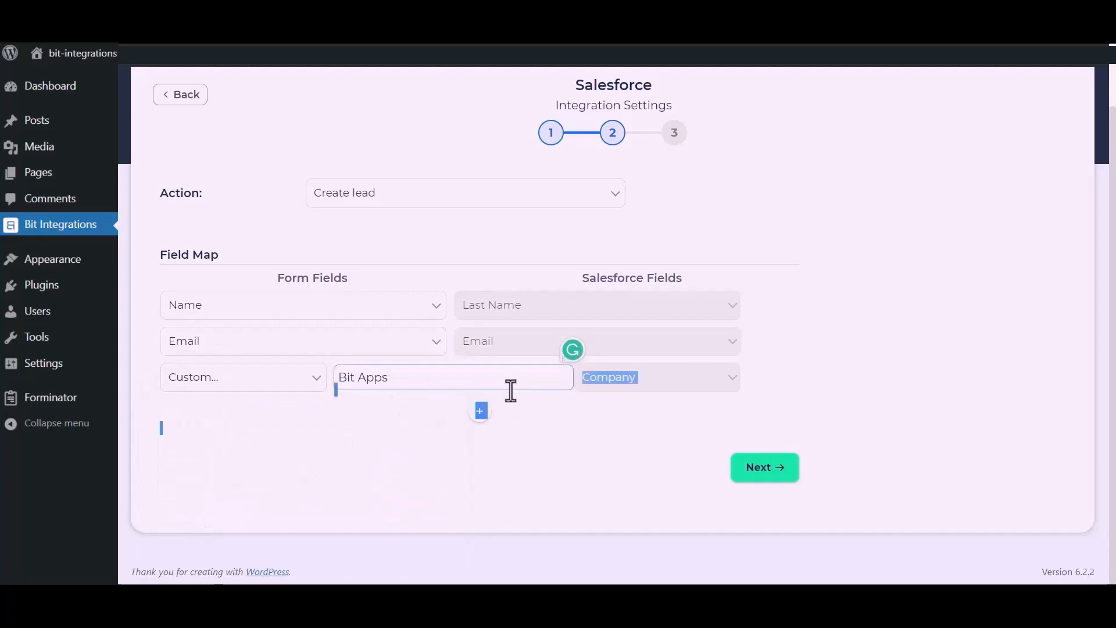
- Add a mapping from the Phone form field to the Salesforce Phone field, and finish and save the integration
left_click(480, 411)
left_click(400, 418)
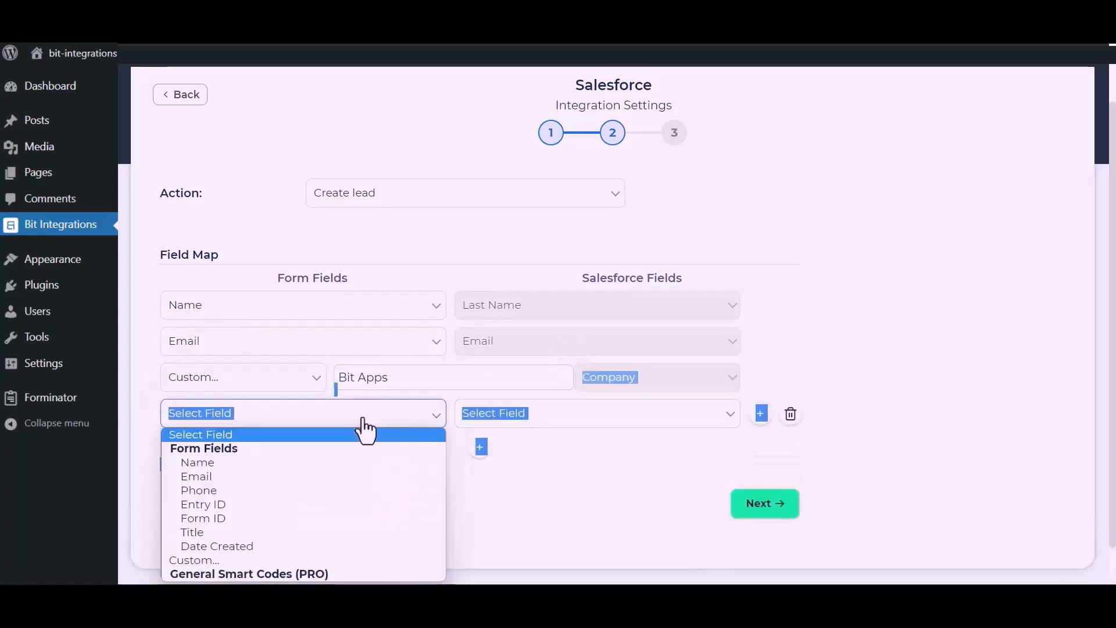
left_click(201, 490)
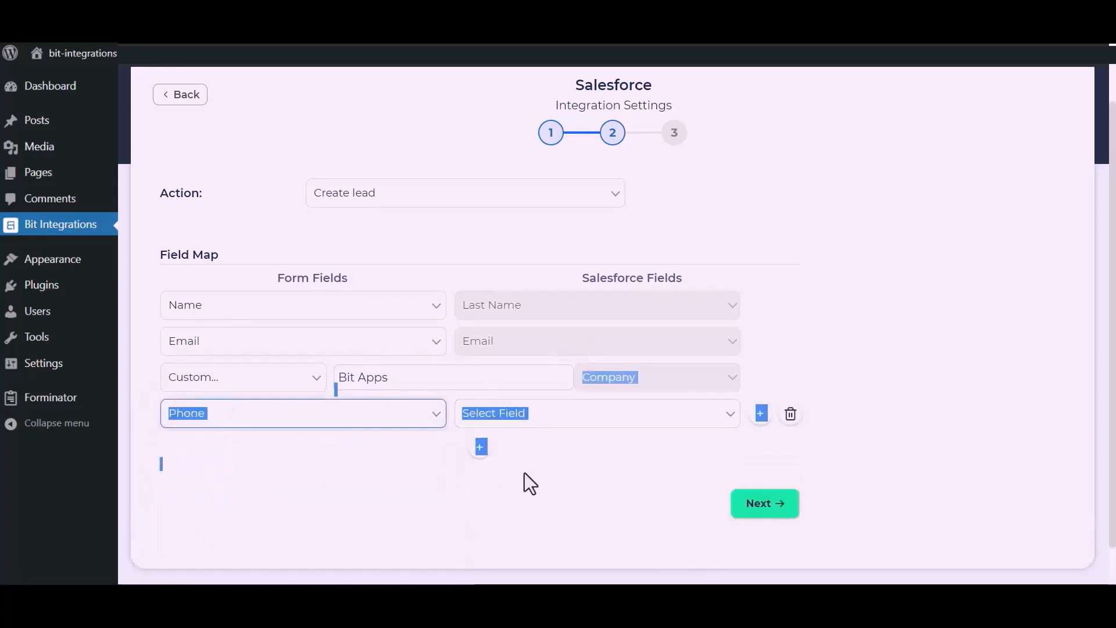
left_click(605, 416)
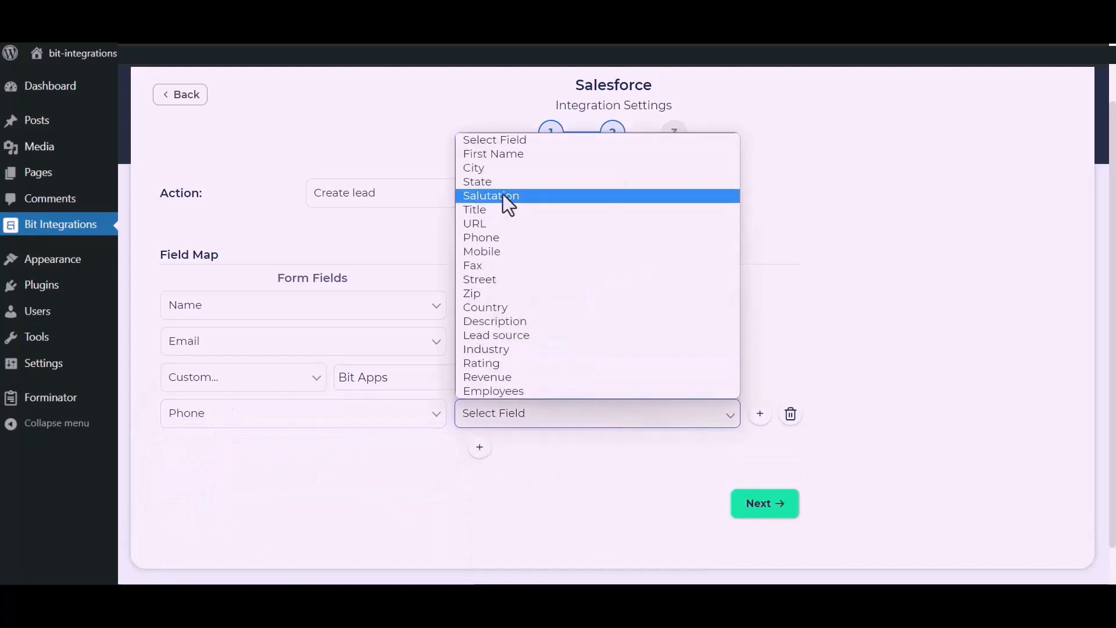
left_click(497, 242)
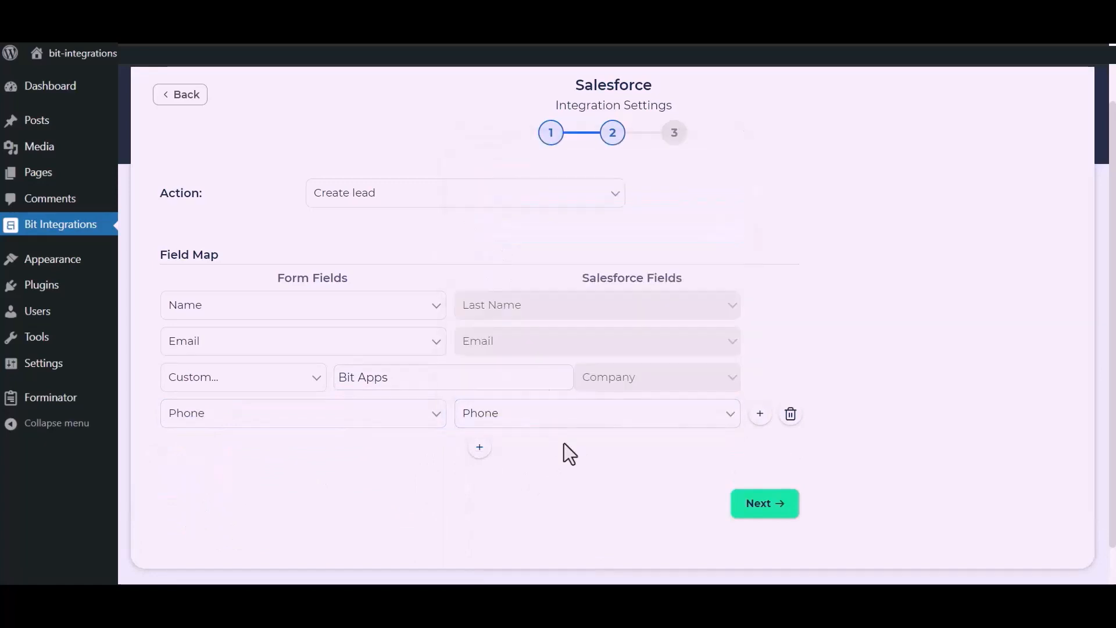
left_click(771, 511)
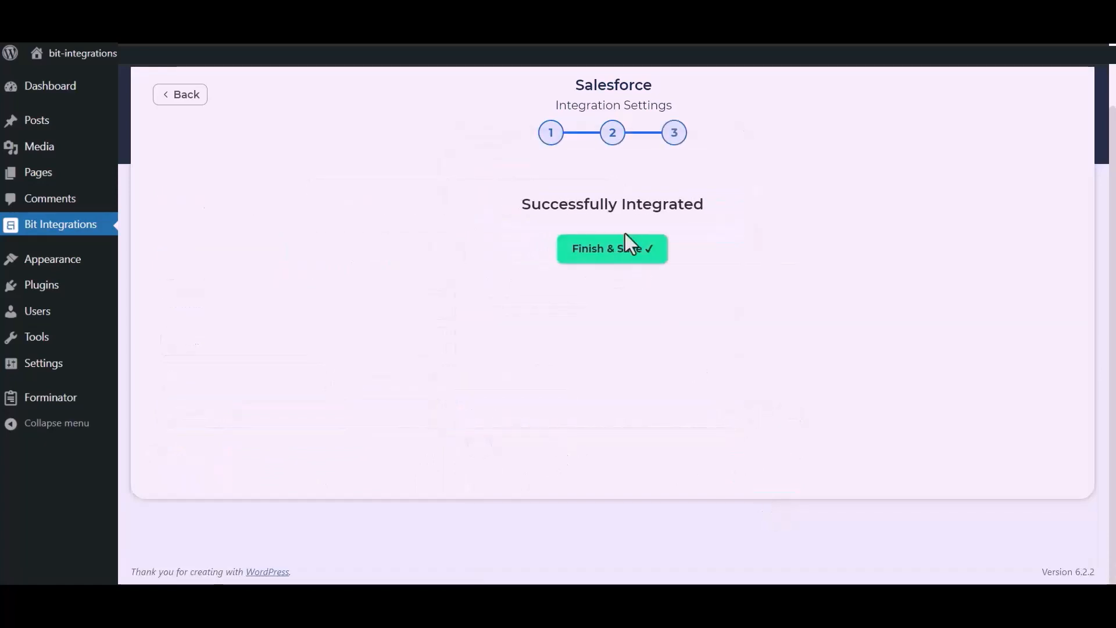
left_click(619, 256)
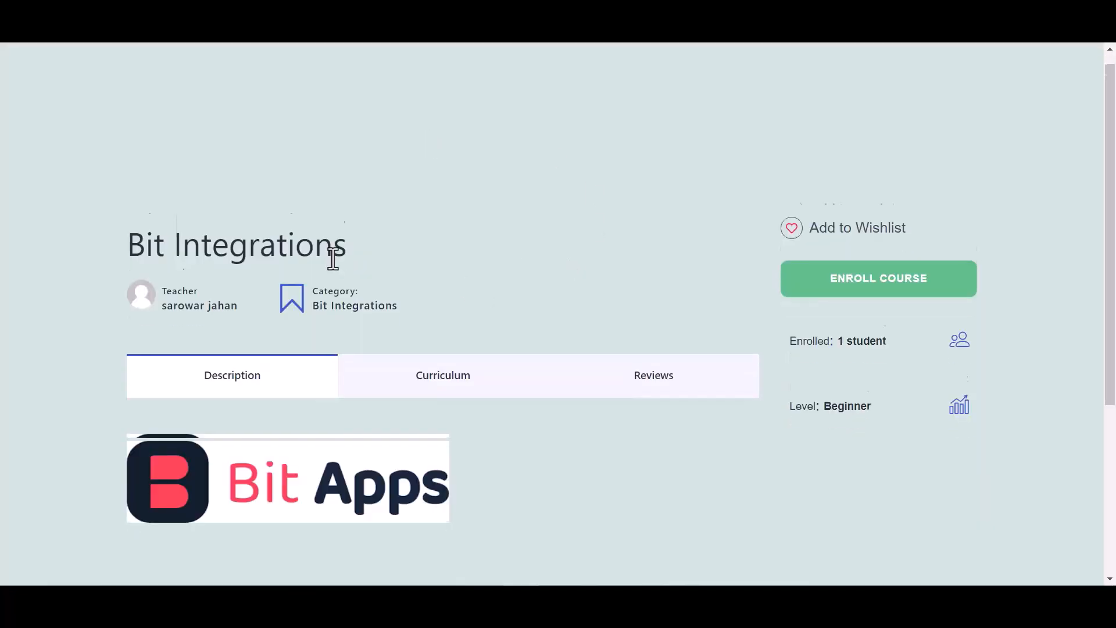
- Enroll in the Bit Integrations course on the test site and start the course
scroll(333, 258, "down", 2)
scroll(567, 277, "up", 2)
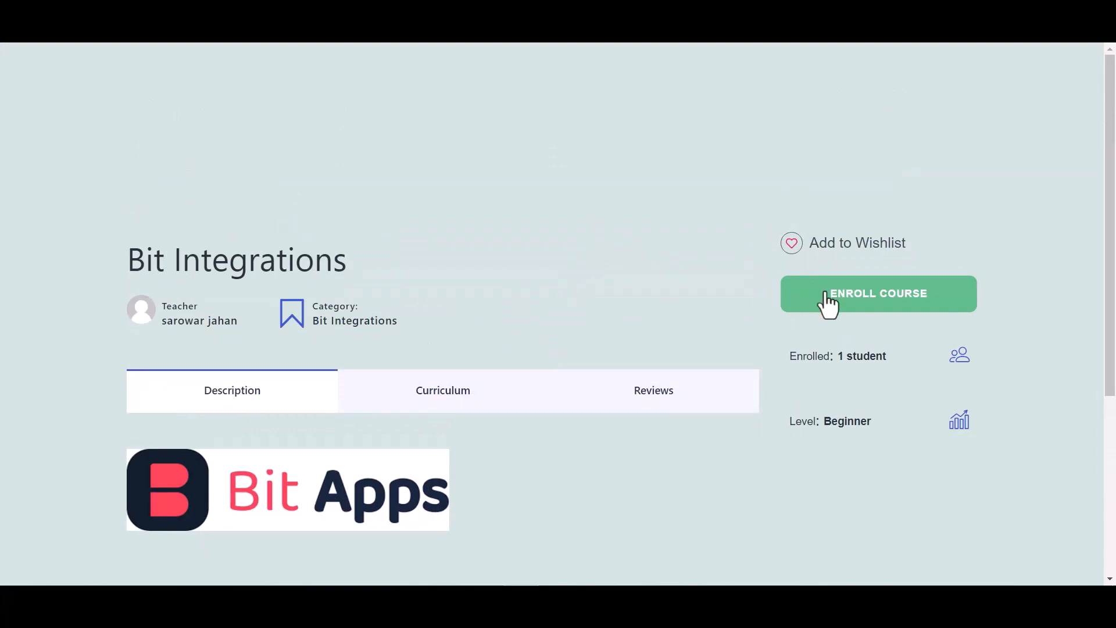
left_click(865, 303)
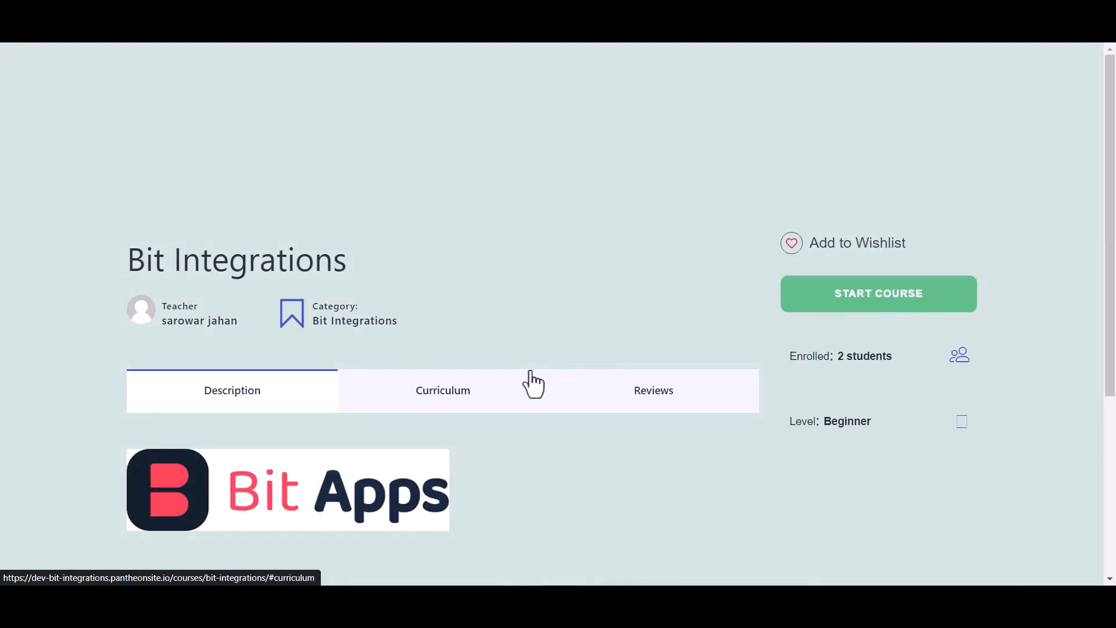
scroll(615, 314, "down", 1)
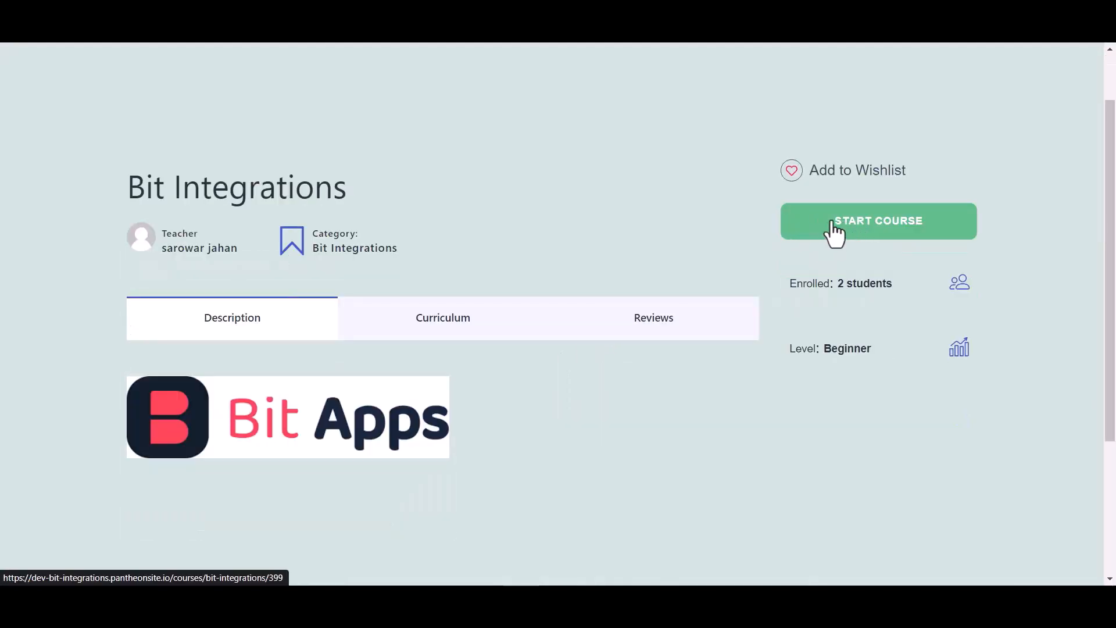
left_click(865, 236)
scroll(817, 249, "down", 3)
scroll(817, 249, "up", 4)
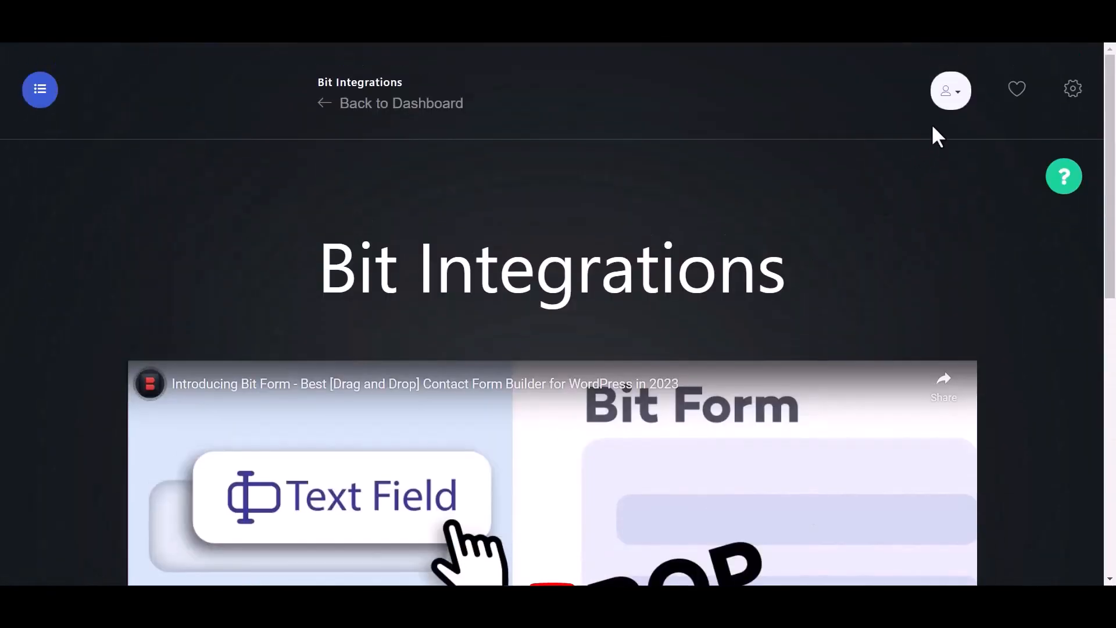
- Open the student account's Enrolled Courses page to check the course enrollment
left_click(949, 93)
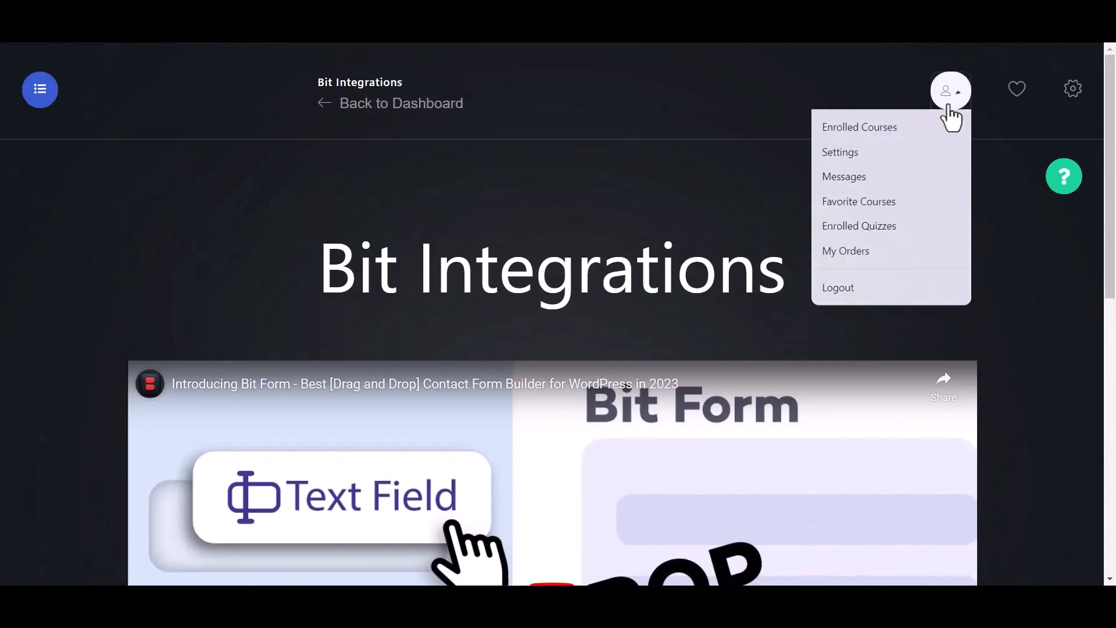
left_click(872, 127)
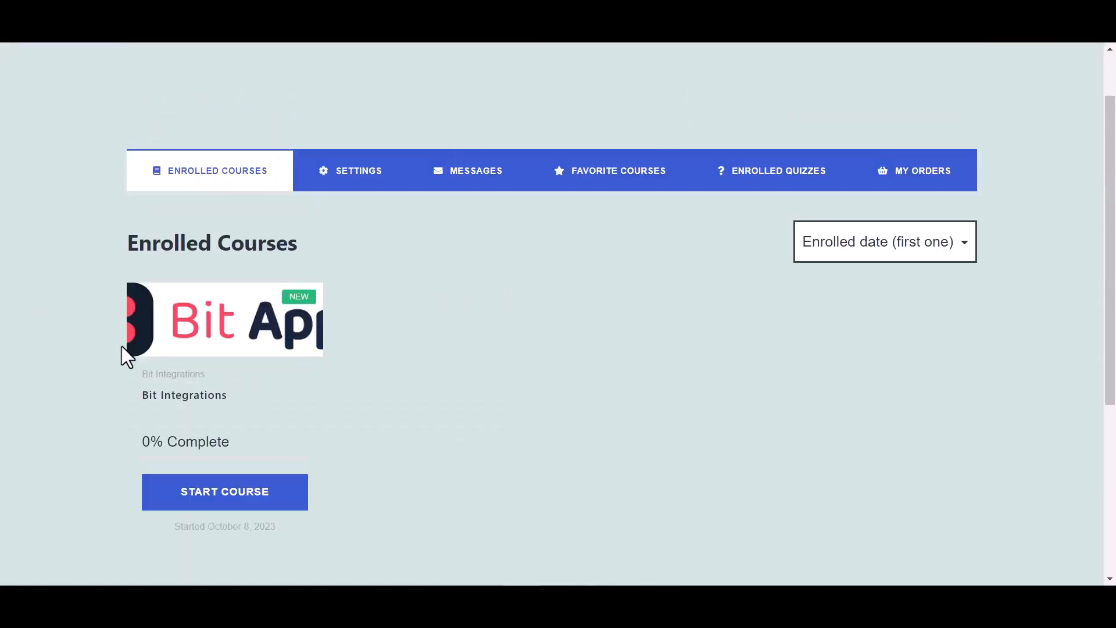
left_click_drag(126, 244, 296, 241)
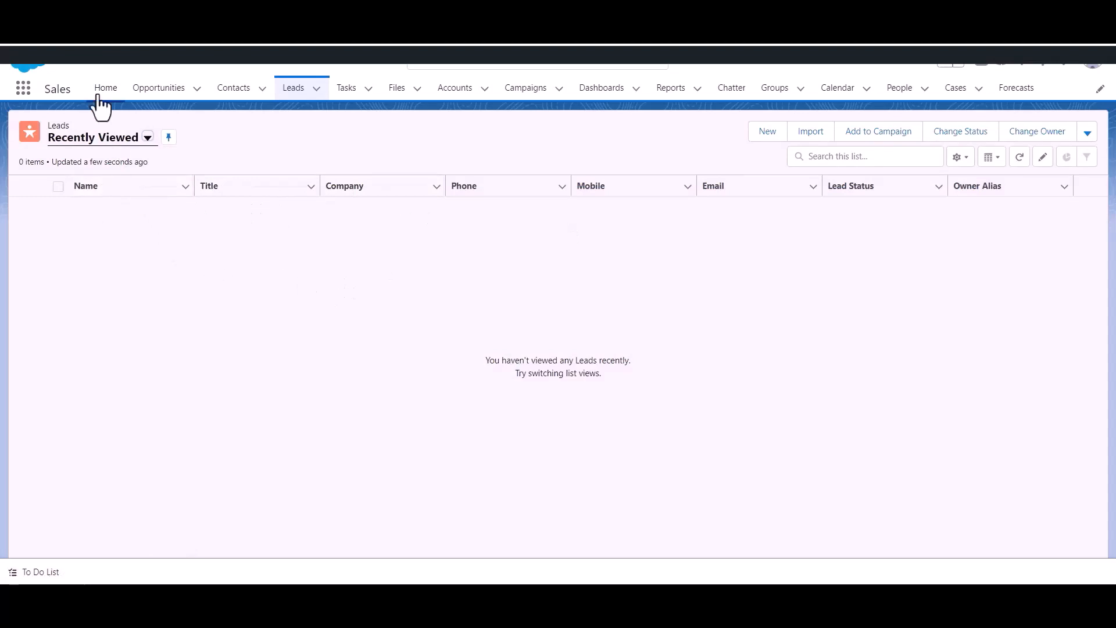
- Switch to Salesforce Sales and reload the Leads list to check for the lead from the enrollment
left_click(301, 100)
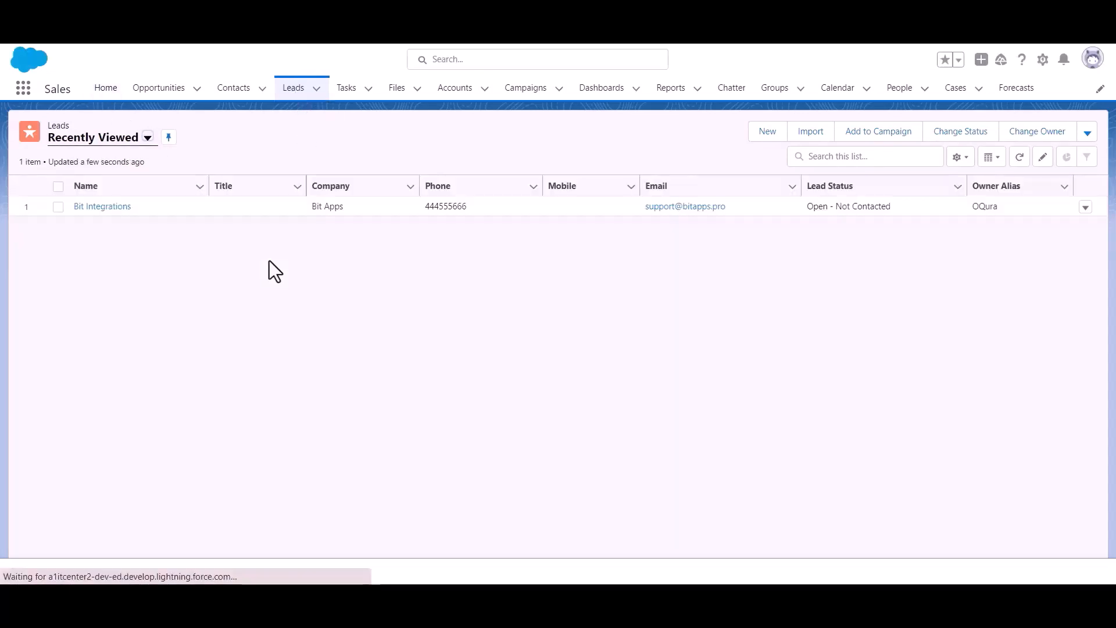